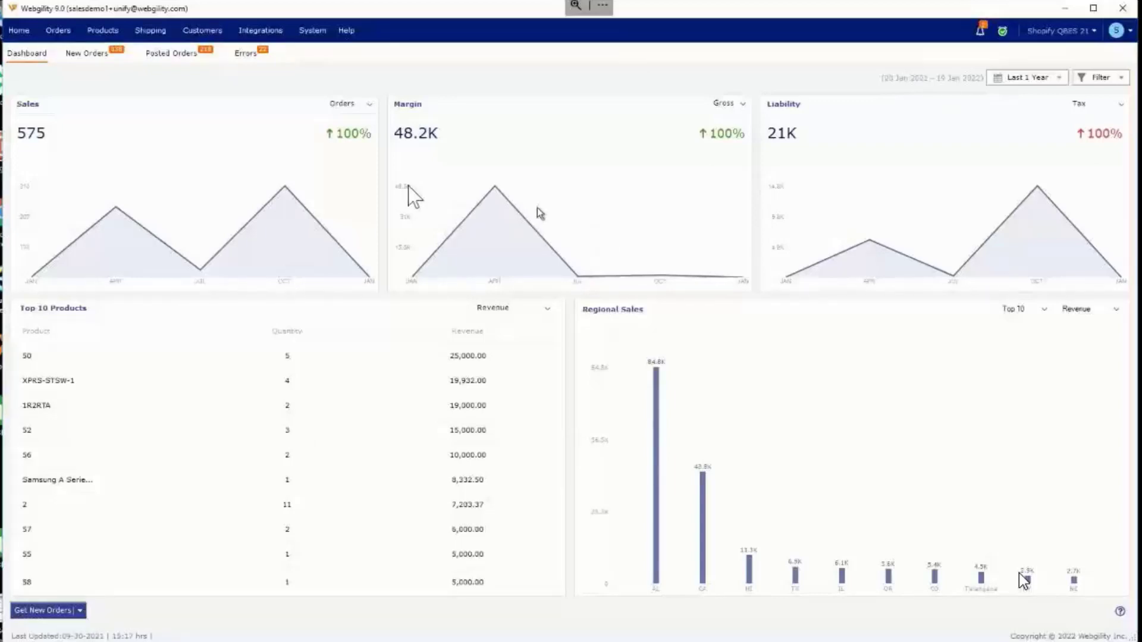
Step: Open the posting settings of the accounting integration
click(265, 31)
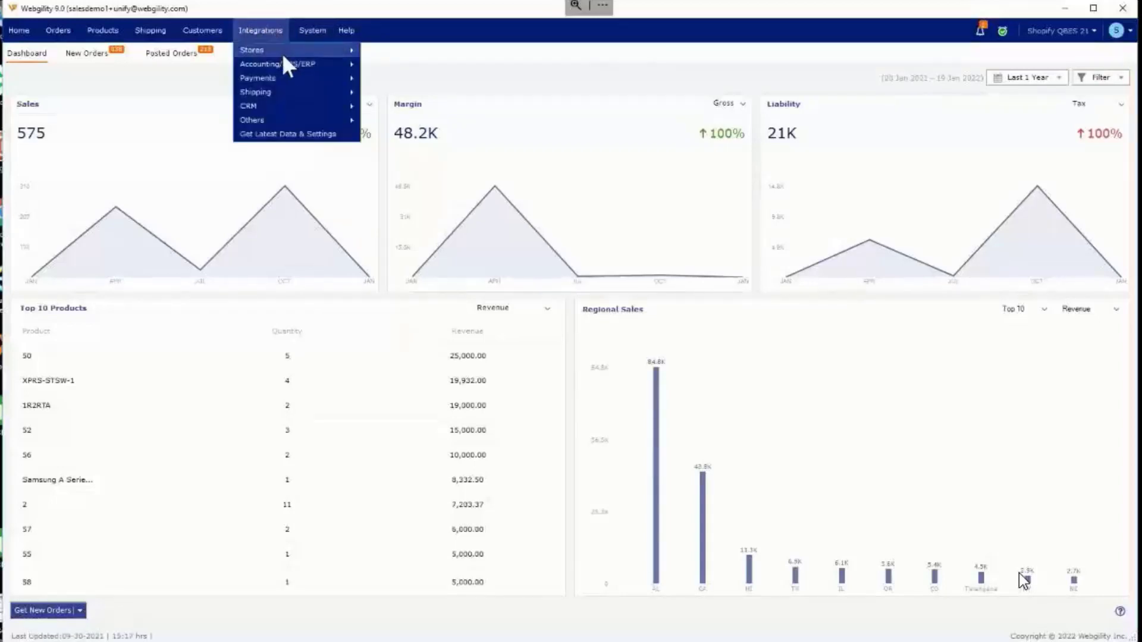
mouse_move(294, 66)
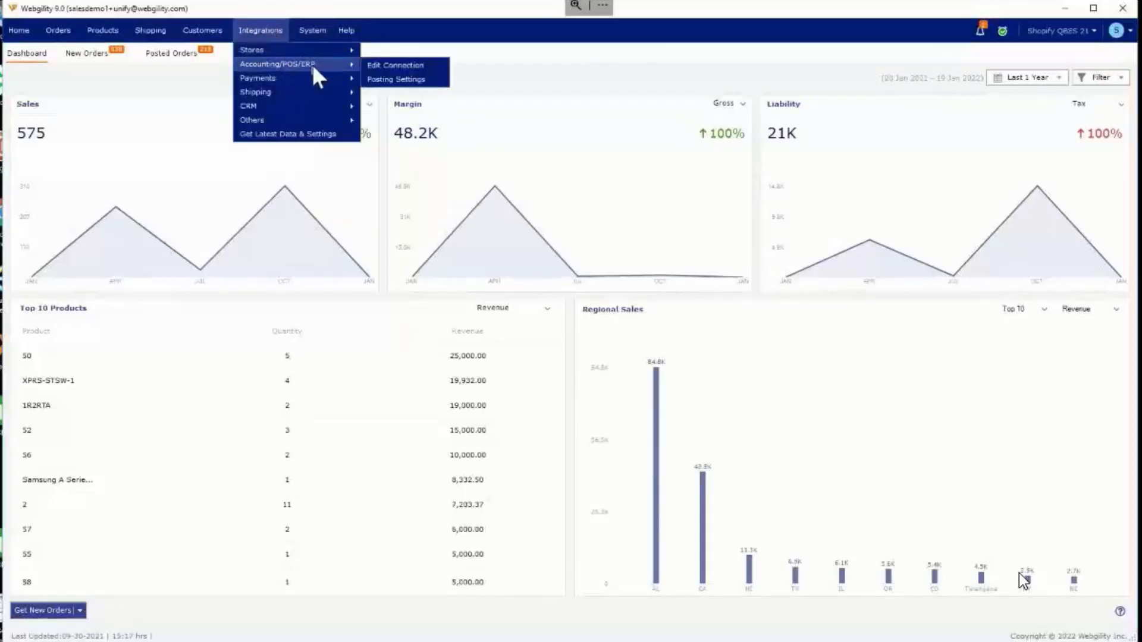
click(393, 81)
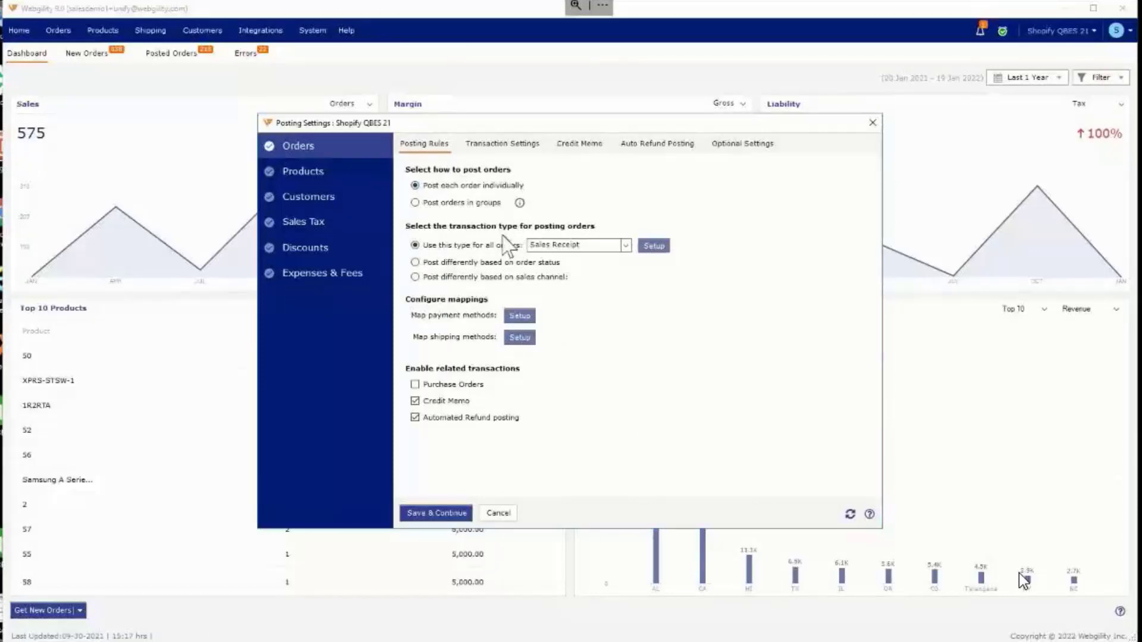
Step: Try switching order posting from individual orders to groups and view the available grouping intervals
click(470, 203)
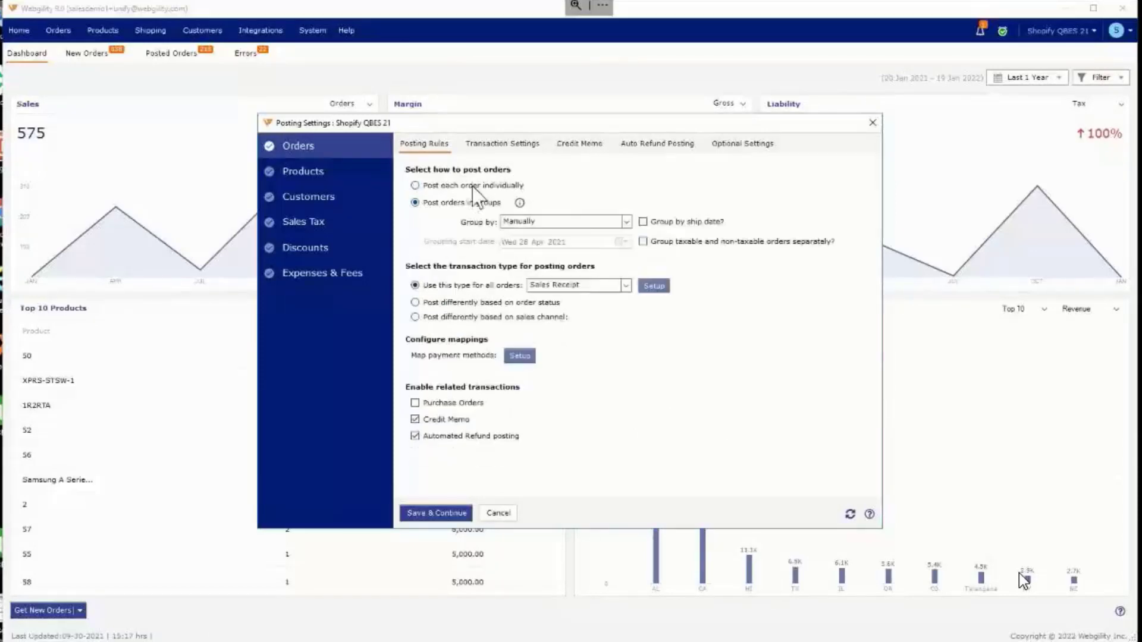
click(472, 186)
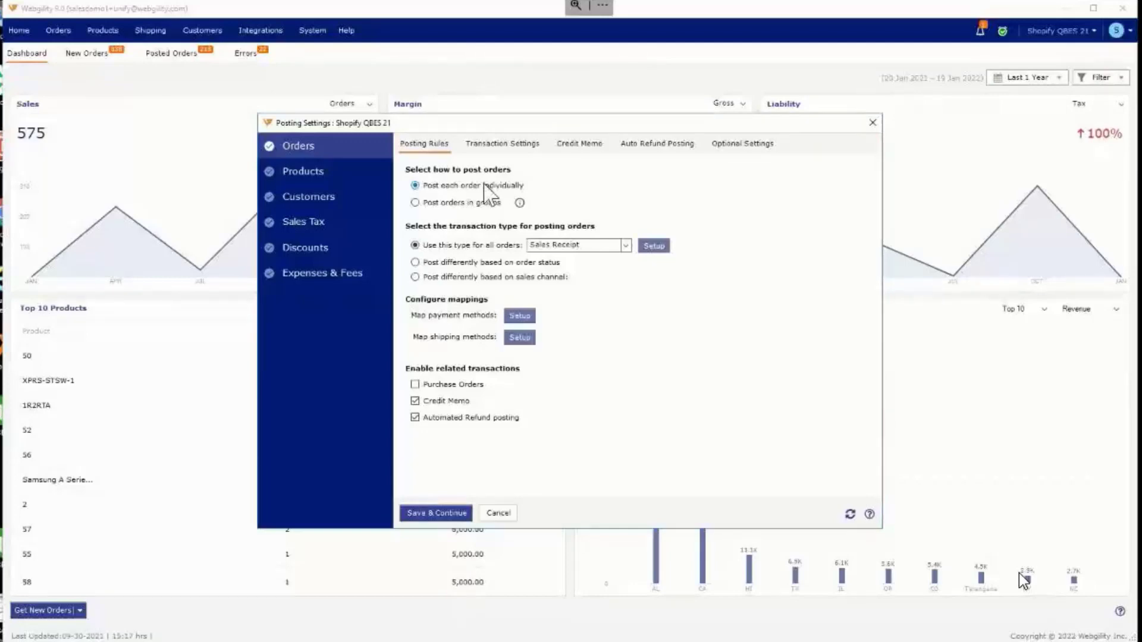
click(486, 203)
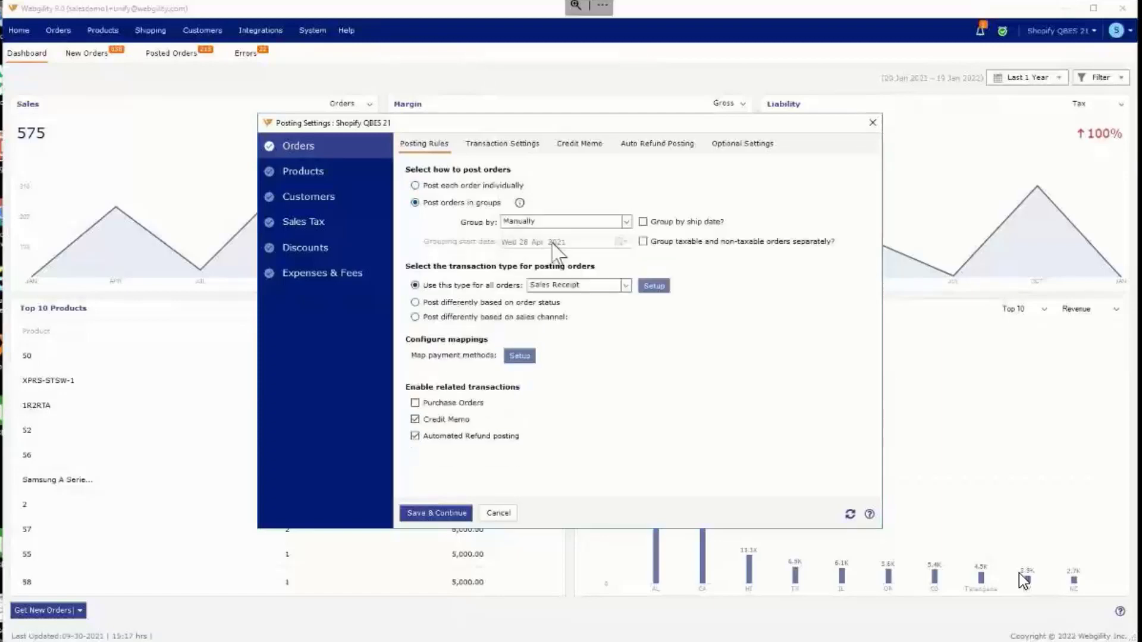
click(626, 223)
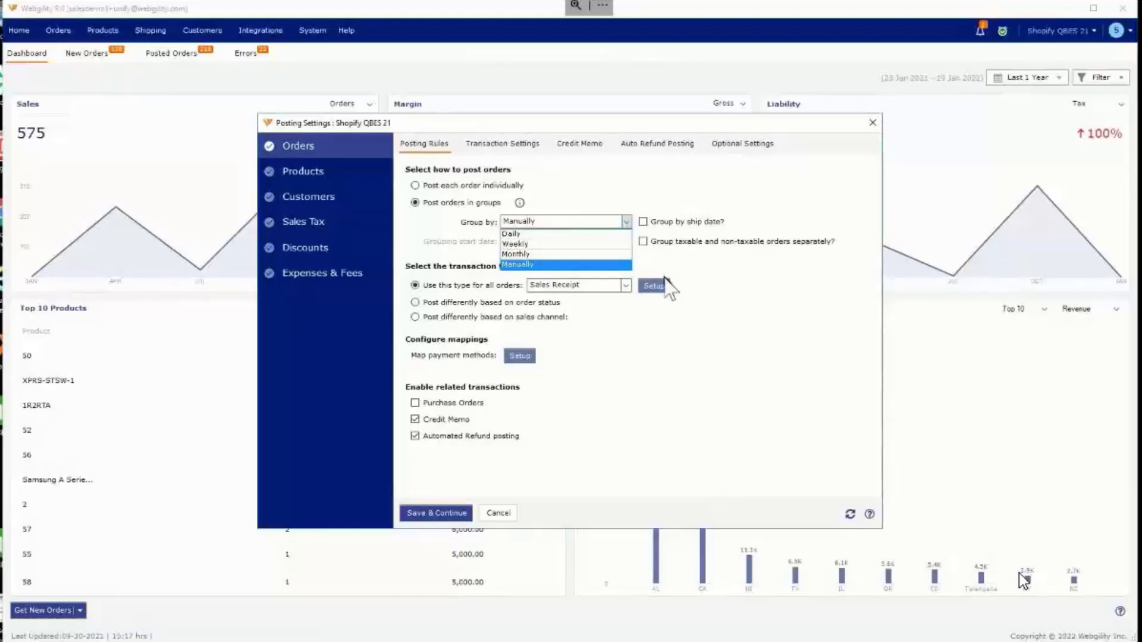
click(678, 265)
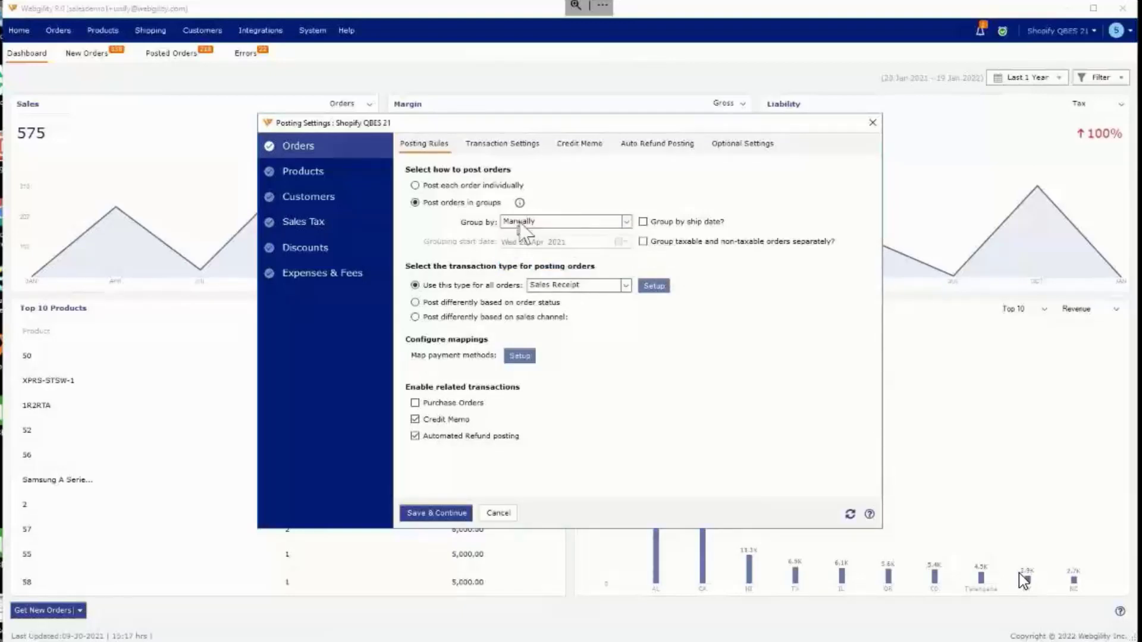
Step: Group the posted orders daily and check the other grouping intervals
click(534, 223)
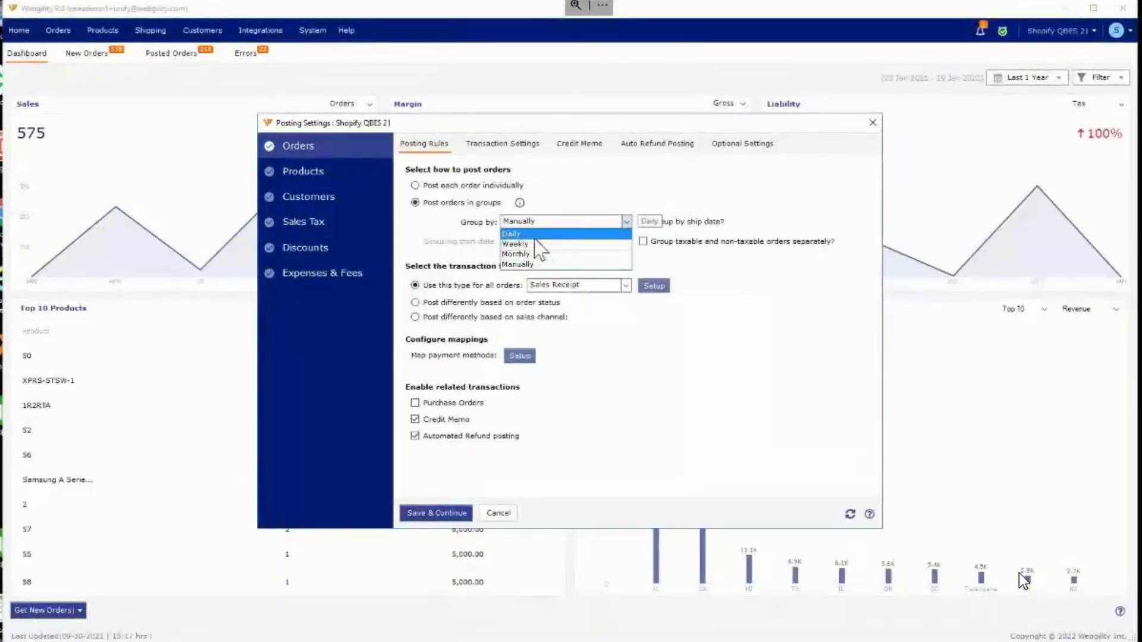
click(535, 235)
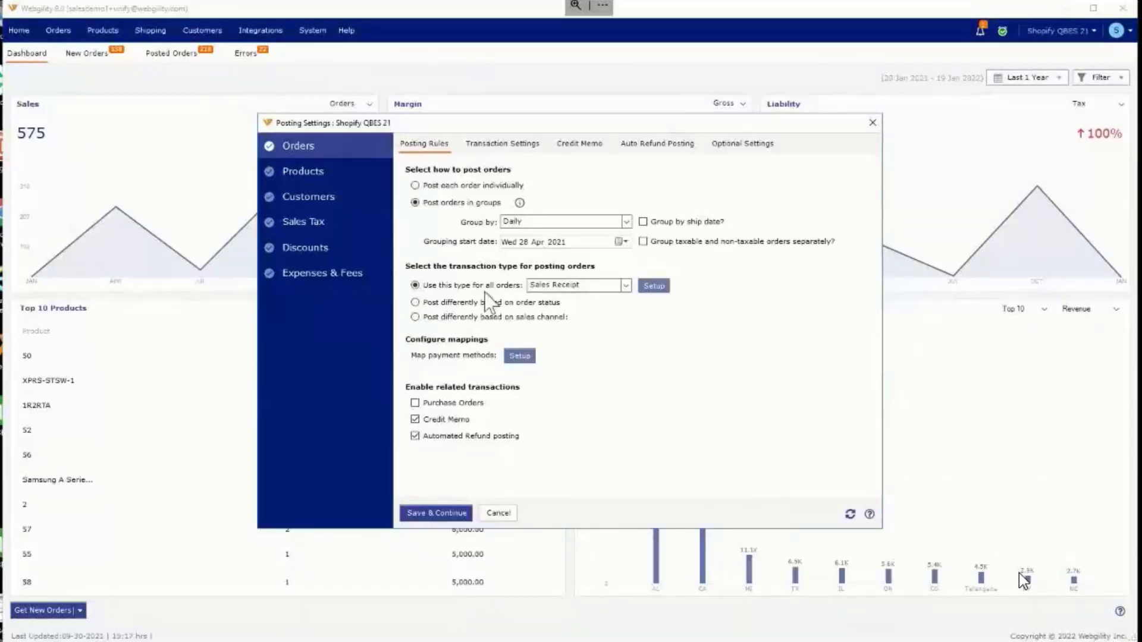
click(559, 220)
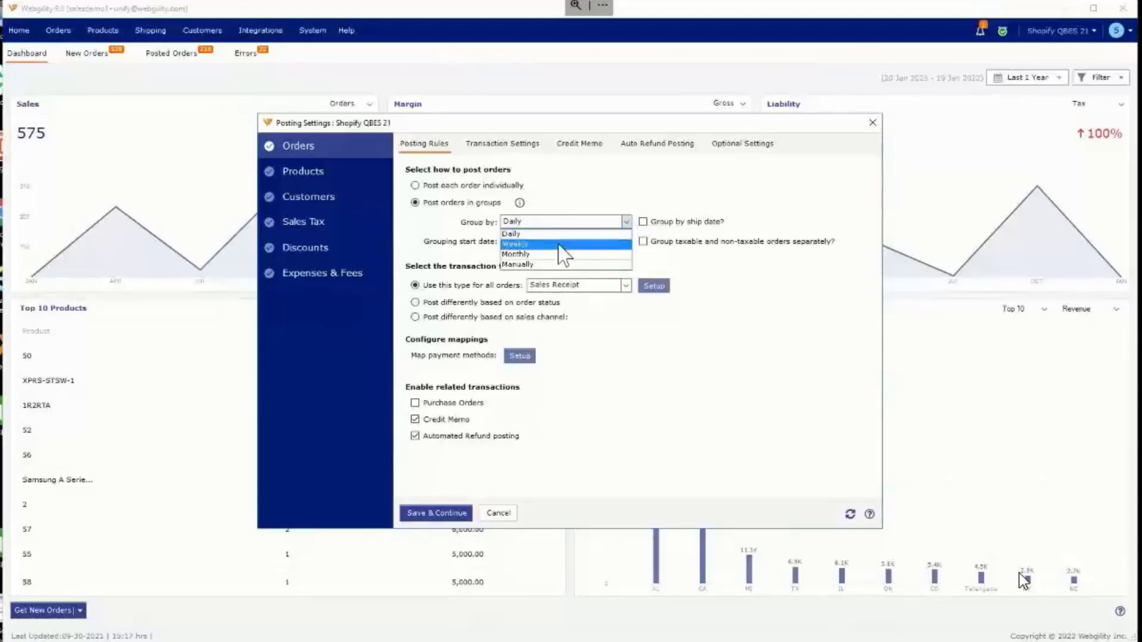
click(874, 398)
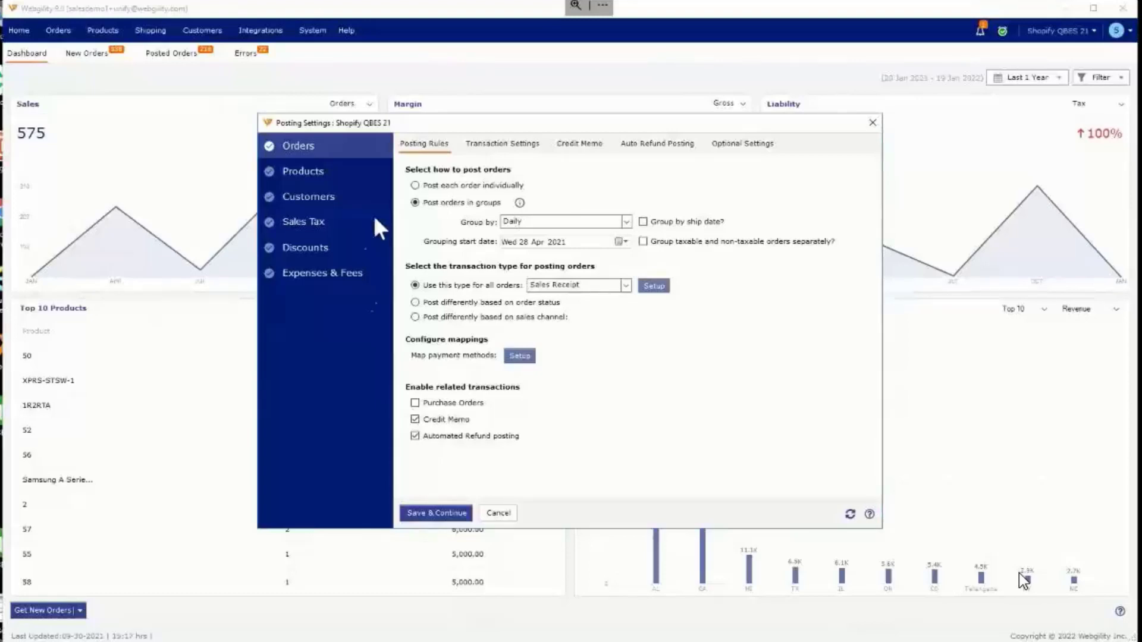
Step: Enable Purchase Orders as a related transaction and set orders to post individually
click(475, 403)
click(445, 186)
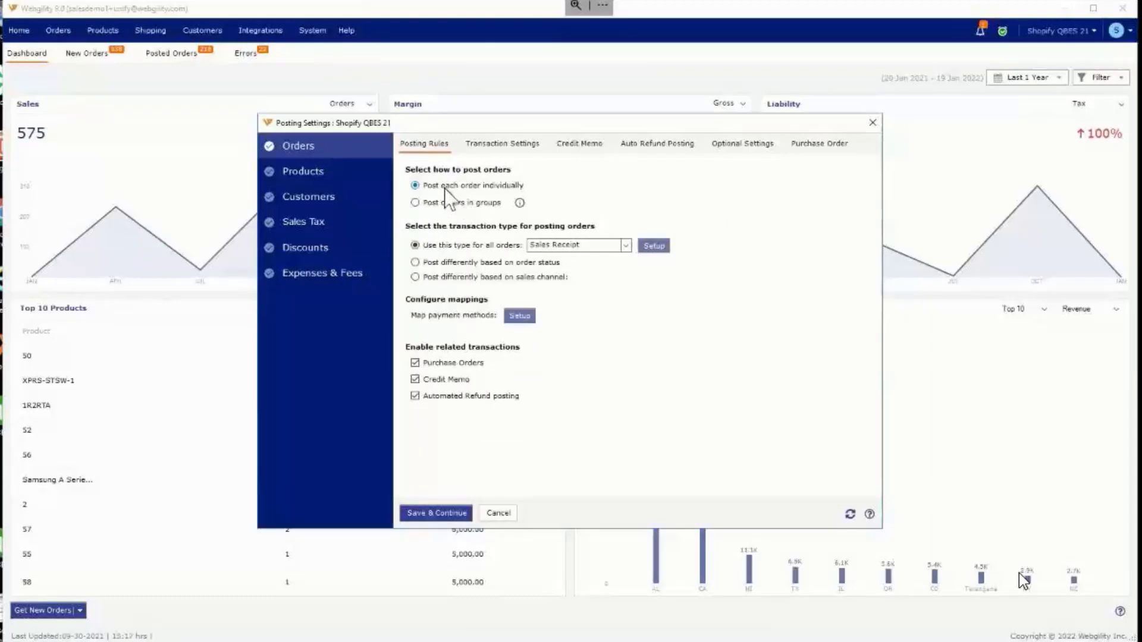
Step: Review the transaction types available for all orders and choose Invoice
click(627, 245)
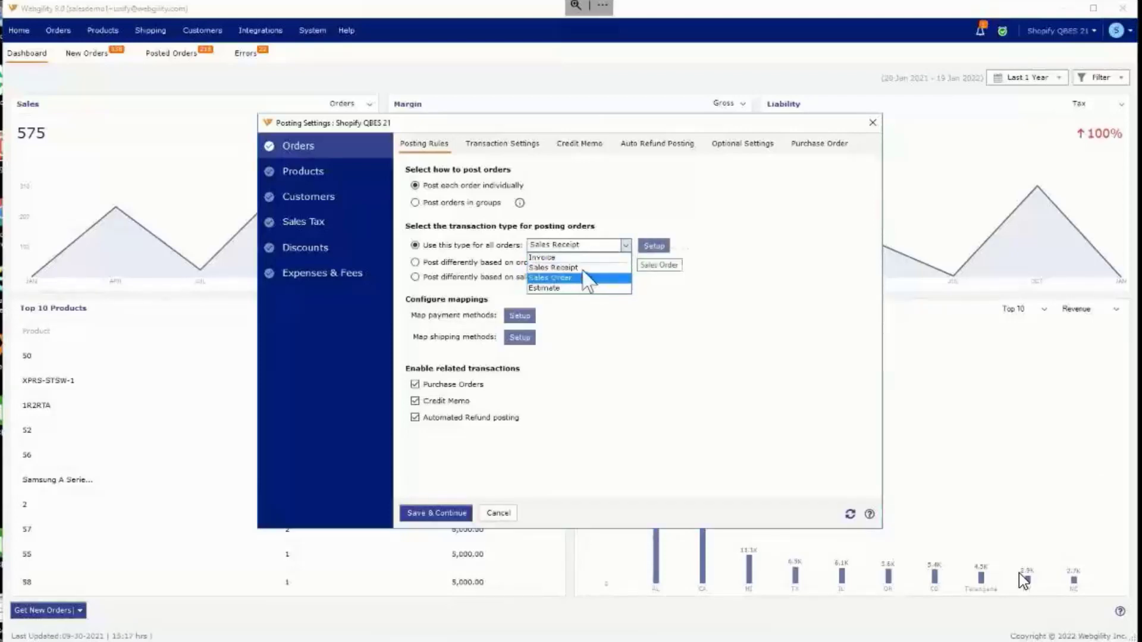
click(694, 287)
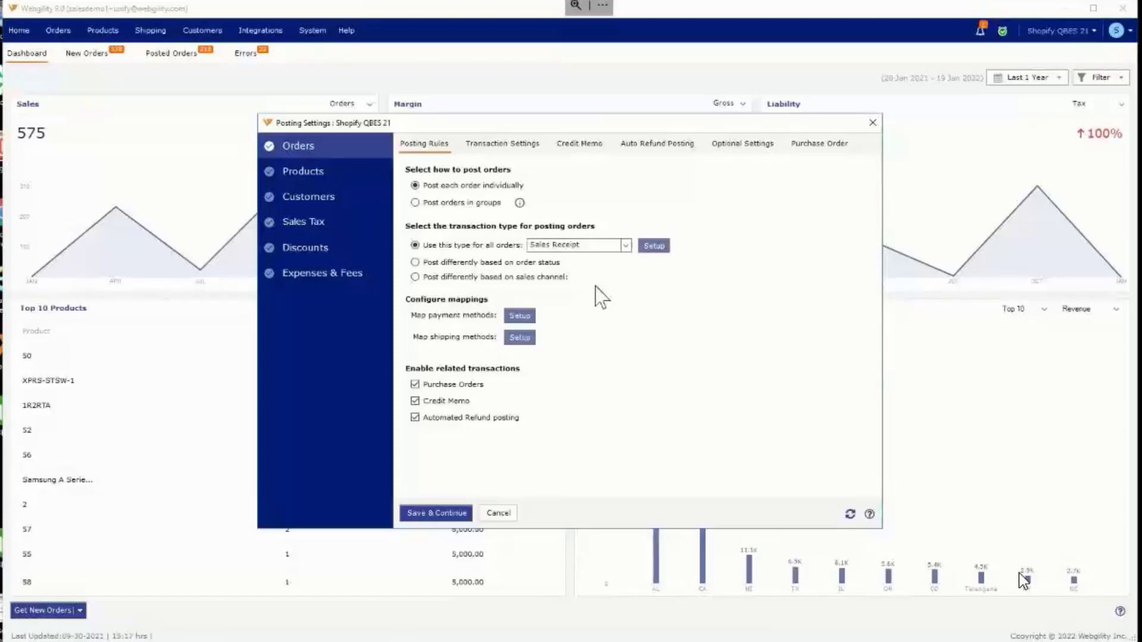
click(592, 258)
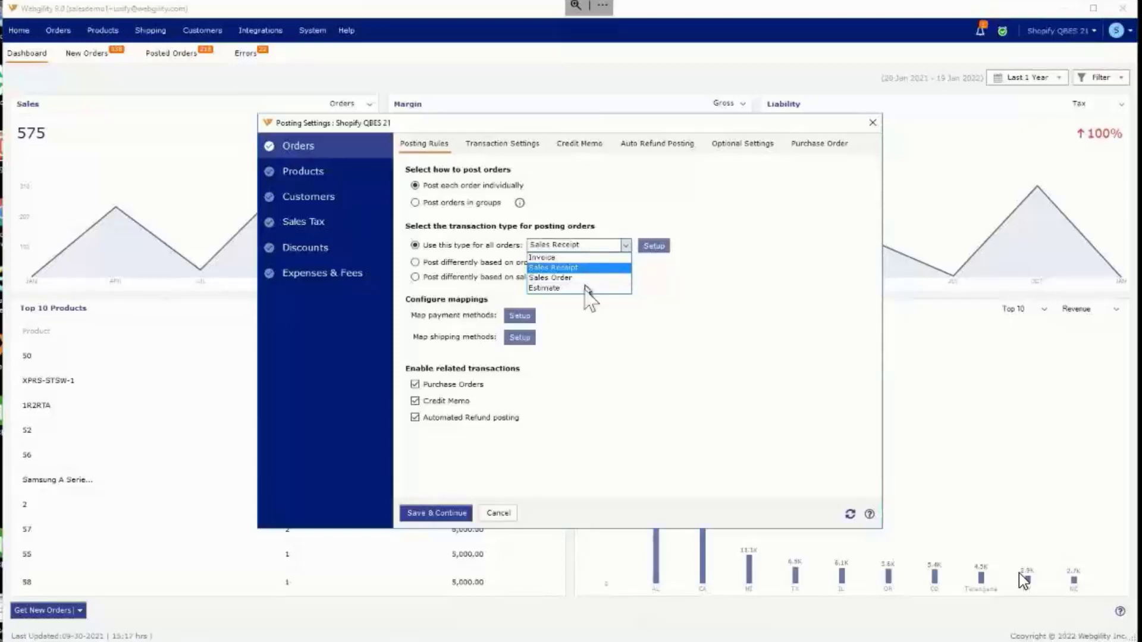
click(587, 258)
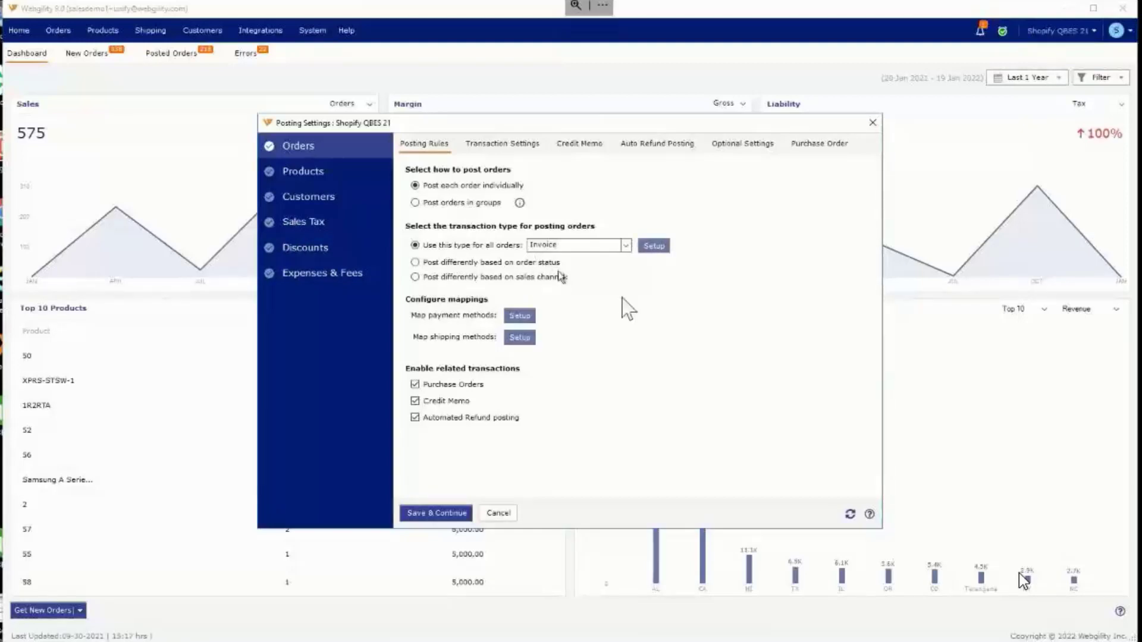
Step: Examine the Invoice transaction settings and the available transaction classes, and close them without saving
click(654, 247)
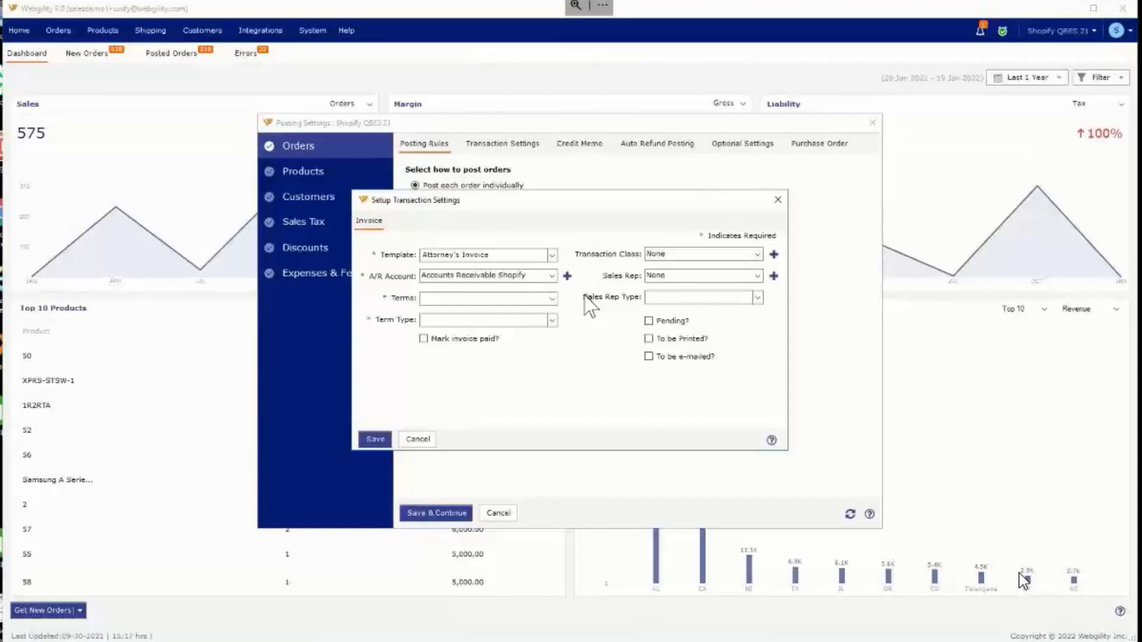
click(756, 254)
click(755, 253)
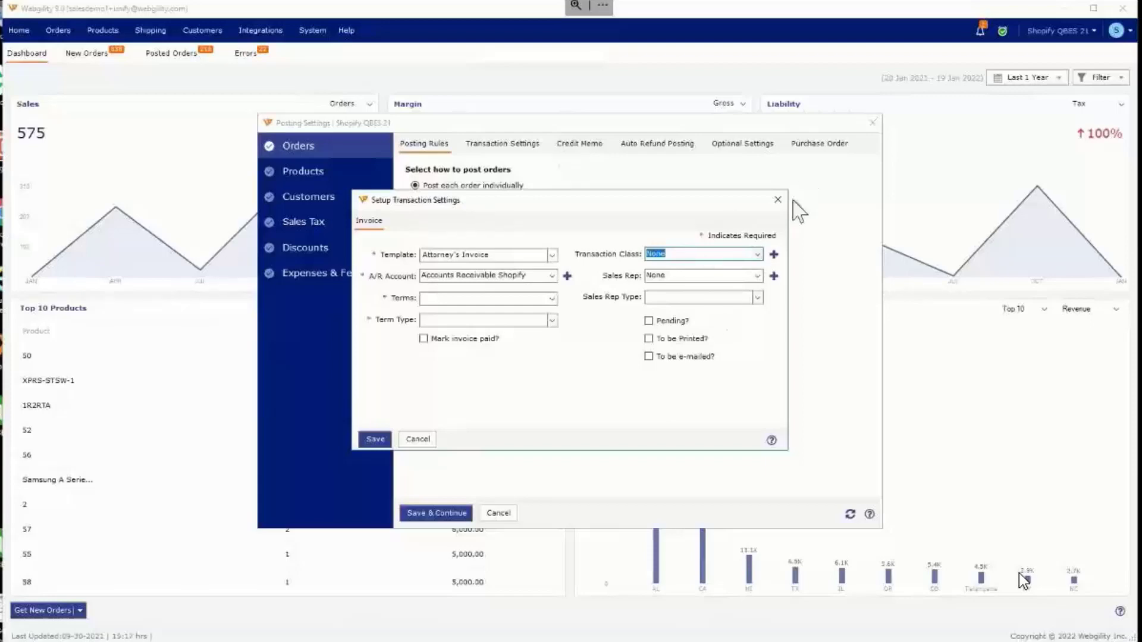
click(757, 255)
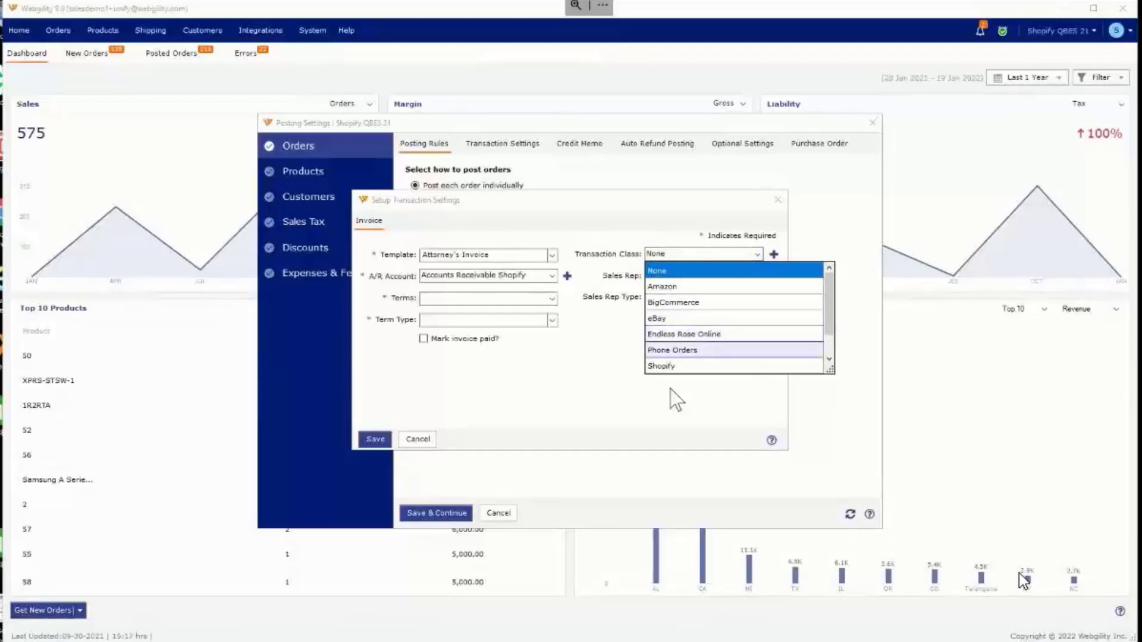
click(526, 417)
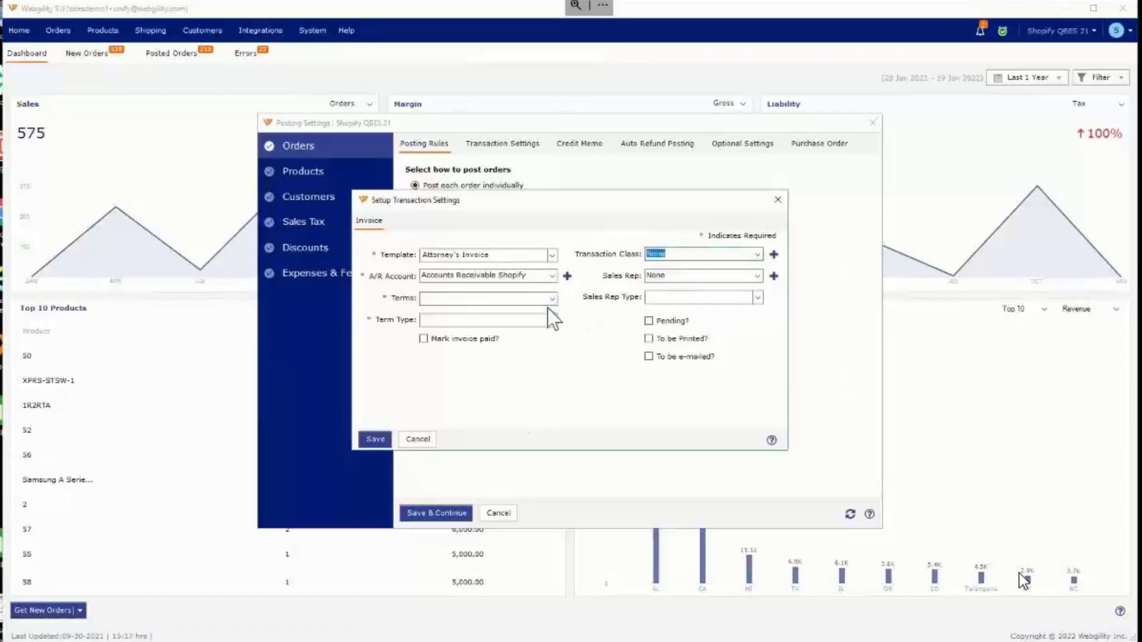
click(784, 203)
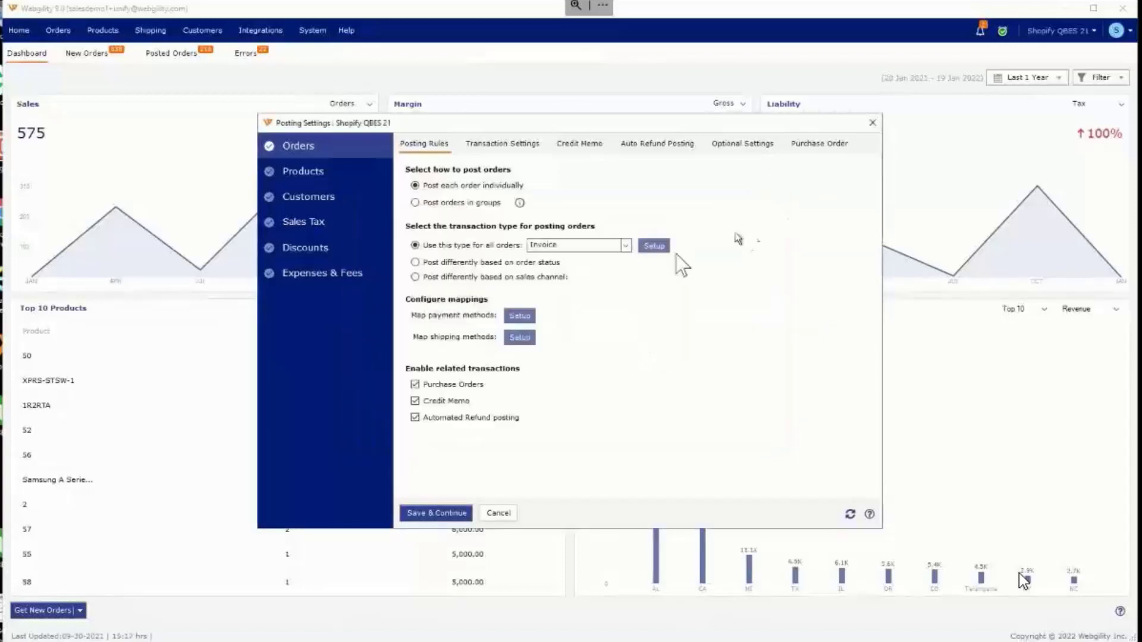
Step: Change the transaction type for all orders to Sales Receipt and view its transaction settings
click(580, 246)
click(581, 267)
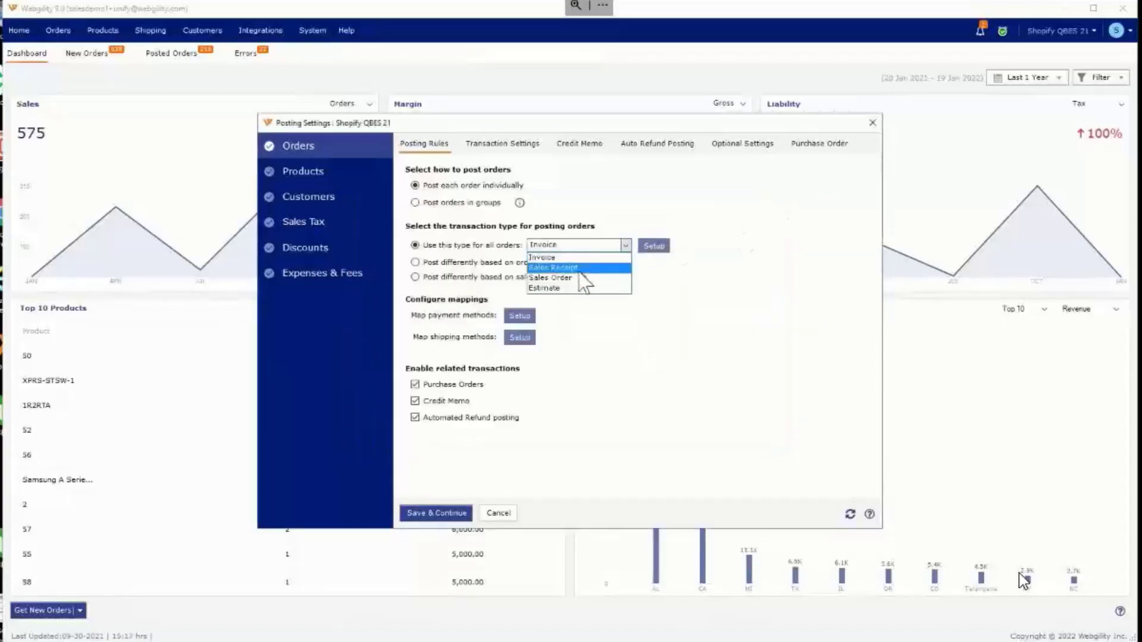
click(664, 245)
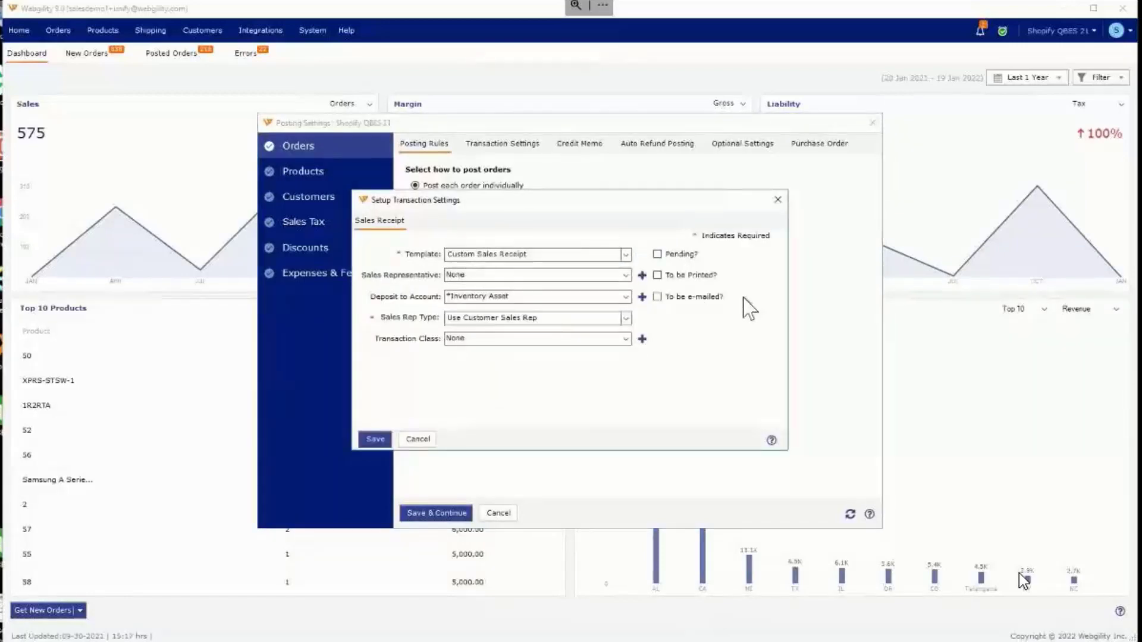
click(775, 201)
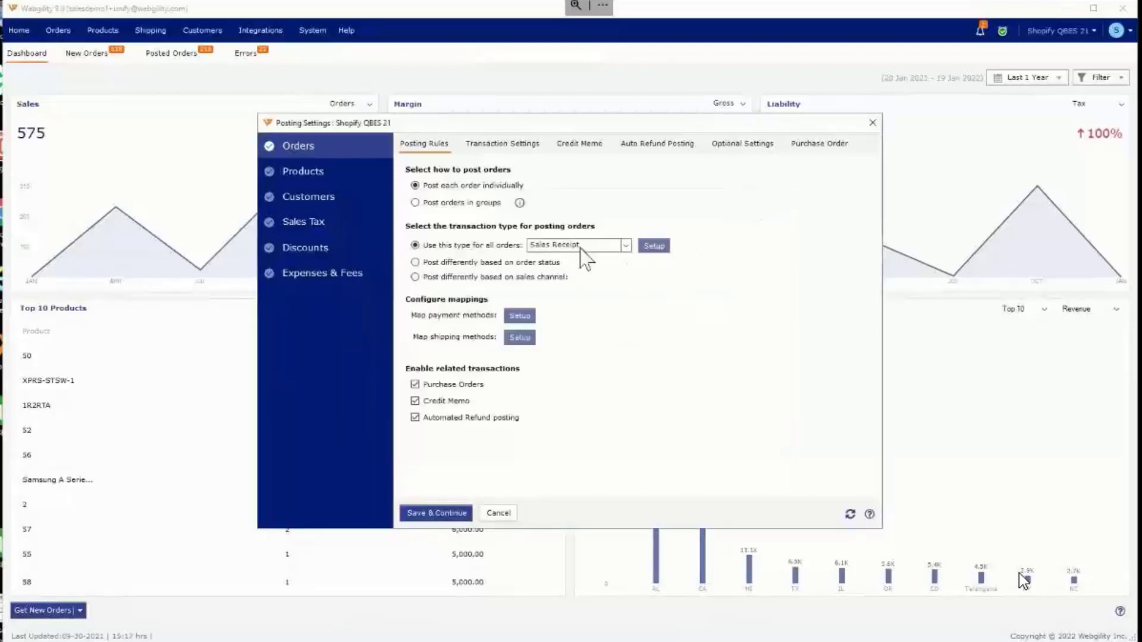
Step: Change the transaction type to Sales Order, try Create Payment in its transaction settings, and close them without saving
click(583, 246)
click(571, 278)
click(657, 246)
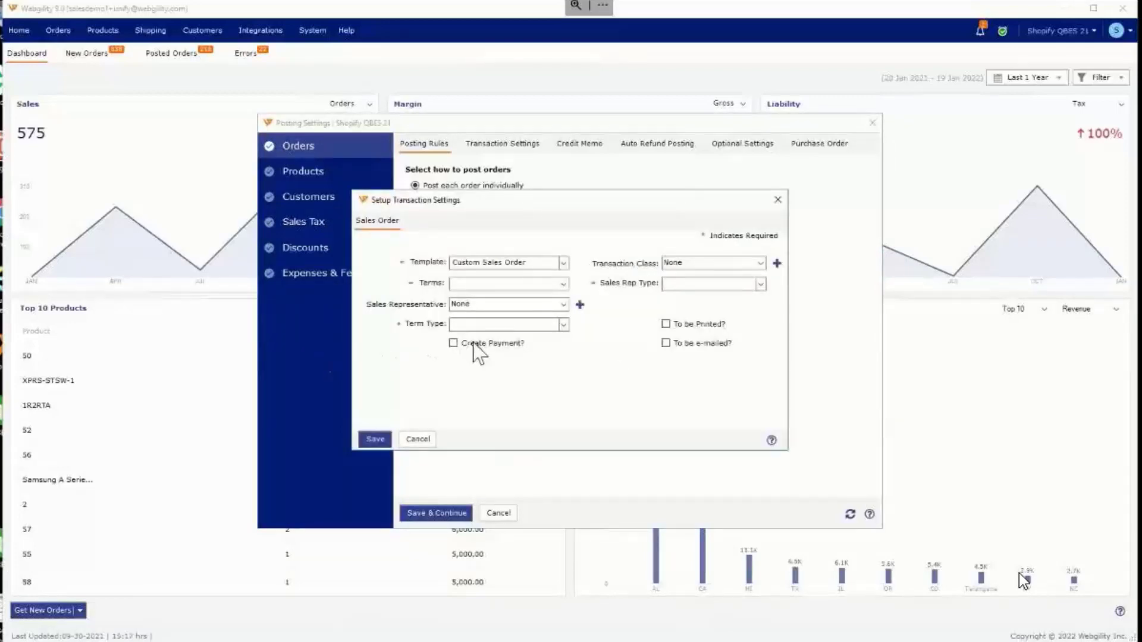
click(474, 344)
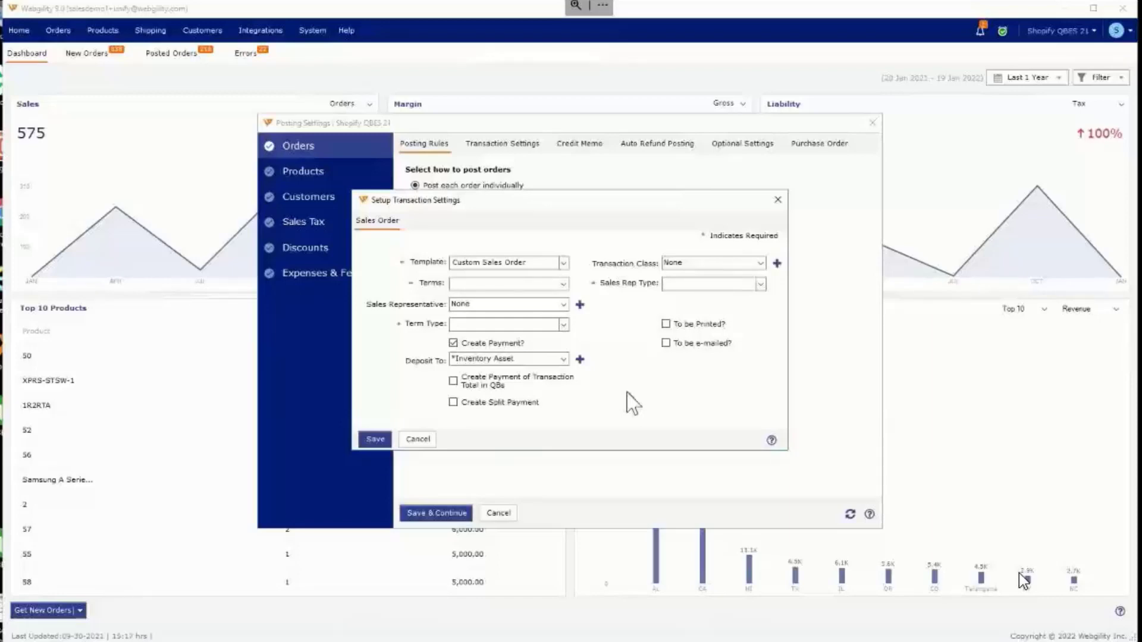
click(775, 202)
Step: Set the transaction type for all orders back to Sales Receipt and check its transaction settings again
click(625, 245)
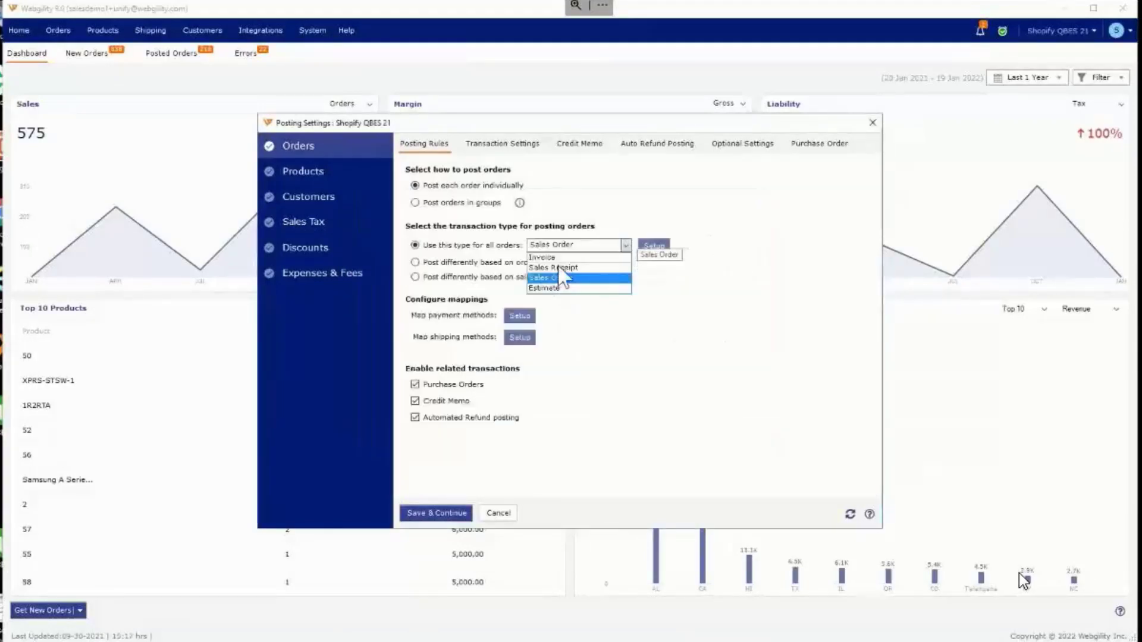
click(556, 267)
click(654, 245)
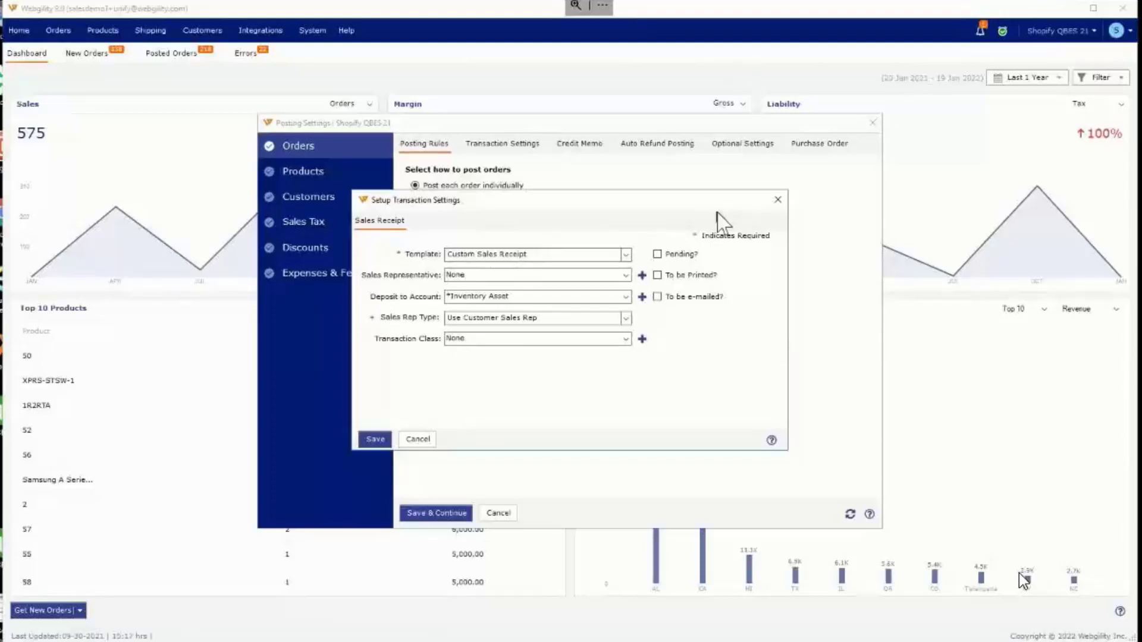
click(777, 200)
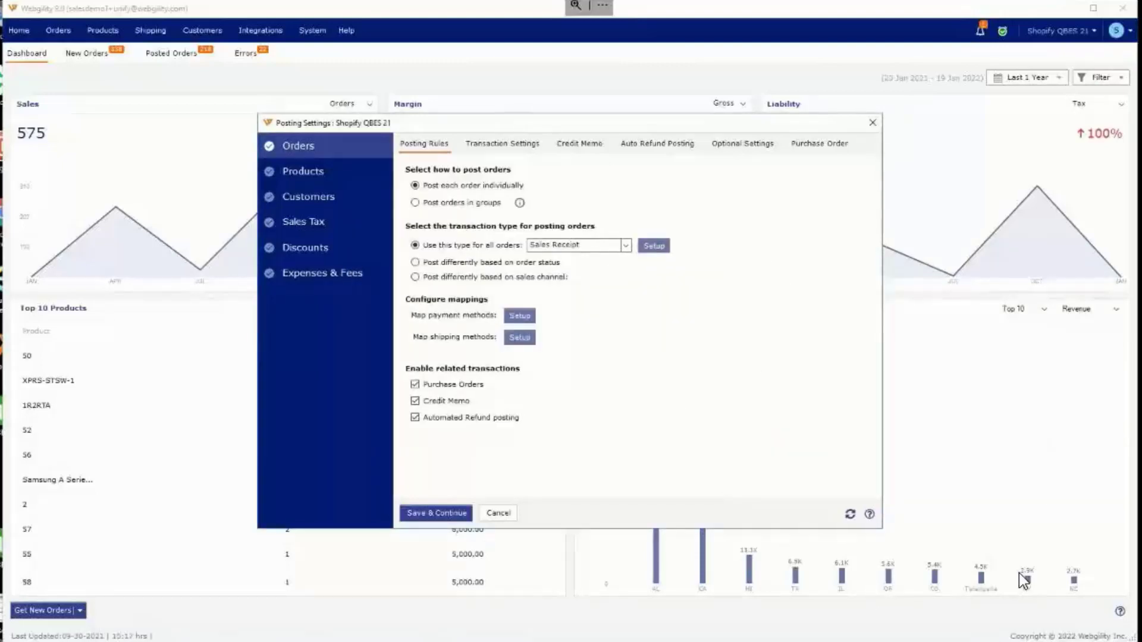
Step: Open the Webgility Scheduler settings and select Shopify QBES 21 as the current store profile
click(1061, 641)
right_click(1075, 640)
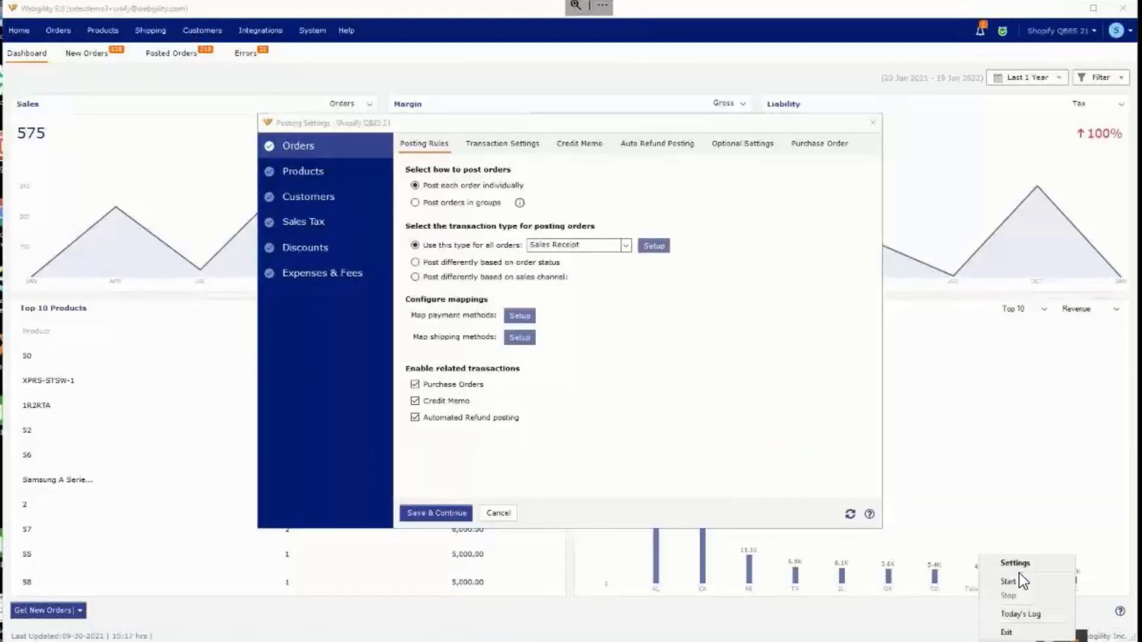
click(1040, 566)
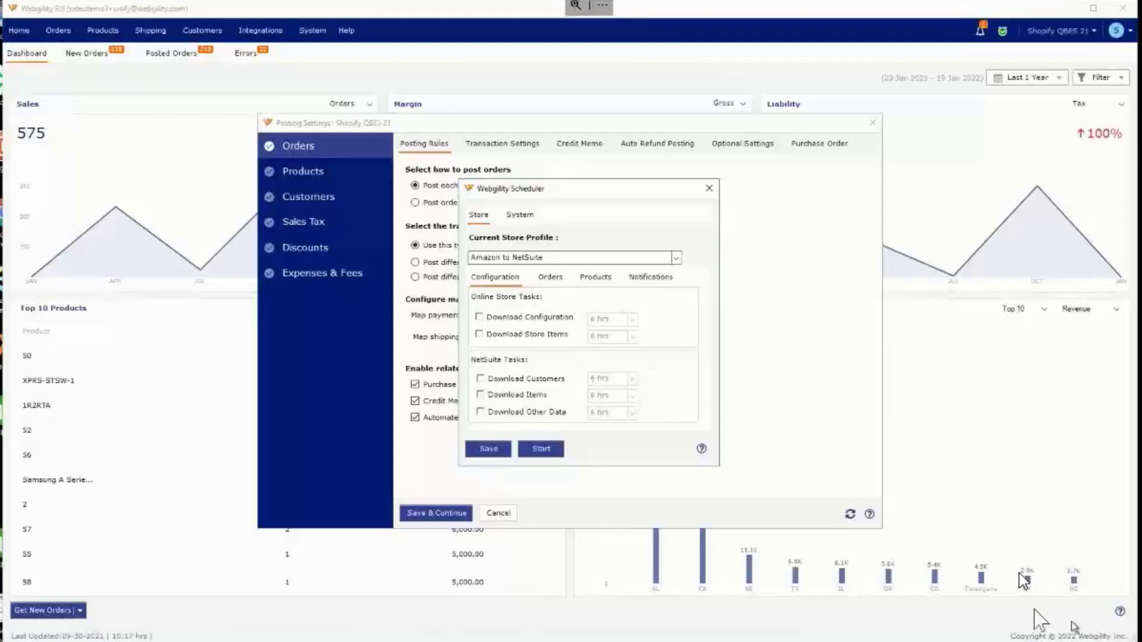
click(662, 261)
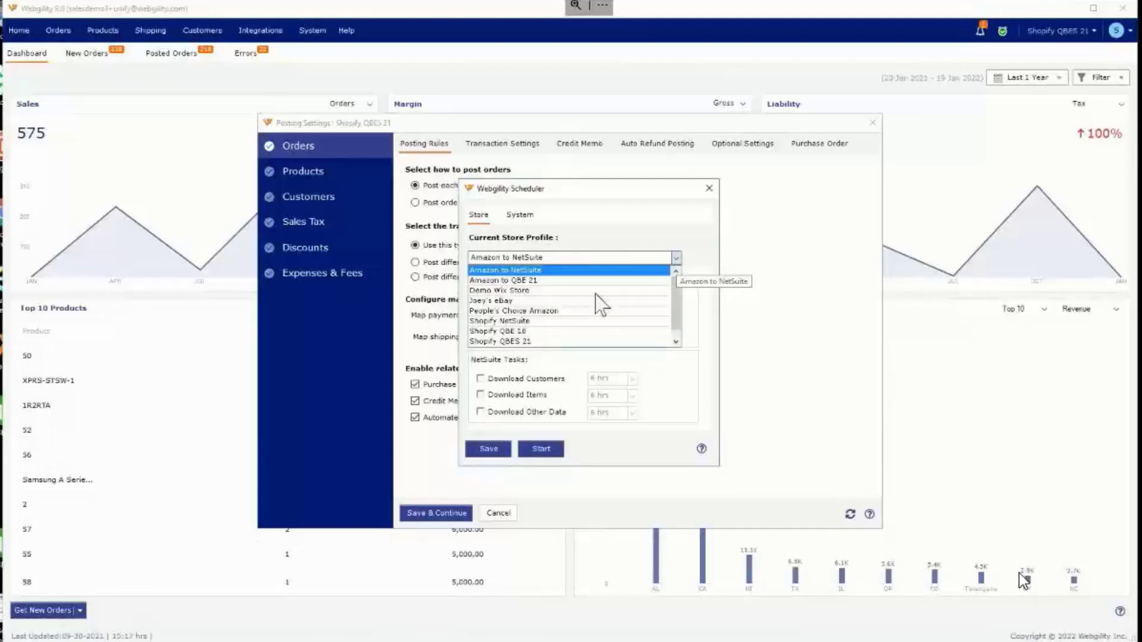
click(573, 345)
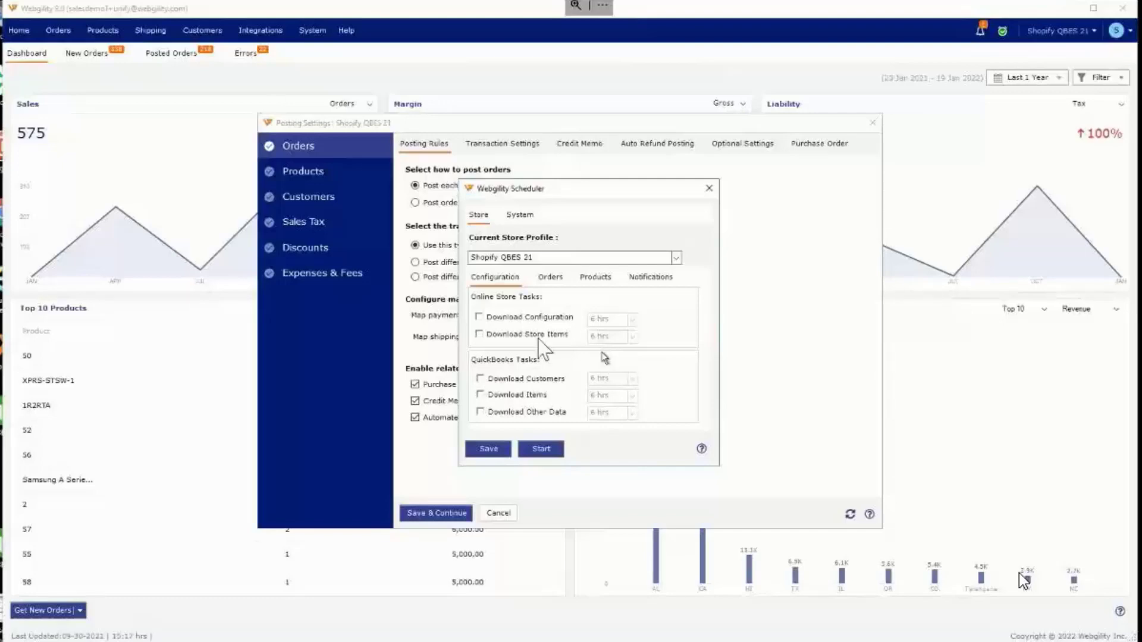
Step: Check the scheduler's preconditions for automatically posting orders to QuickBooks, and close the scheduler without changes
click(550, 277)
click(667, 329)
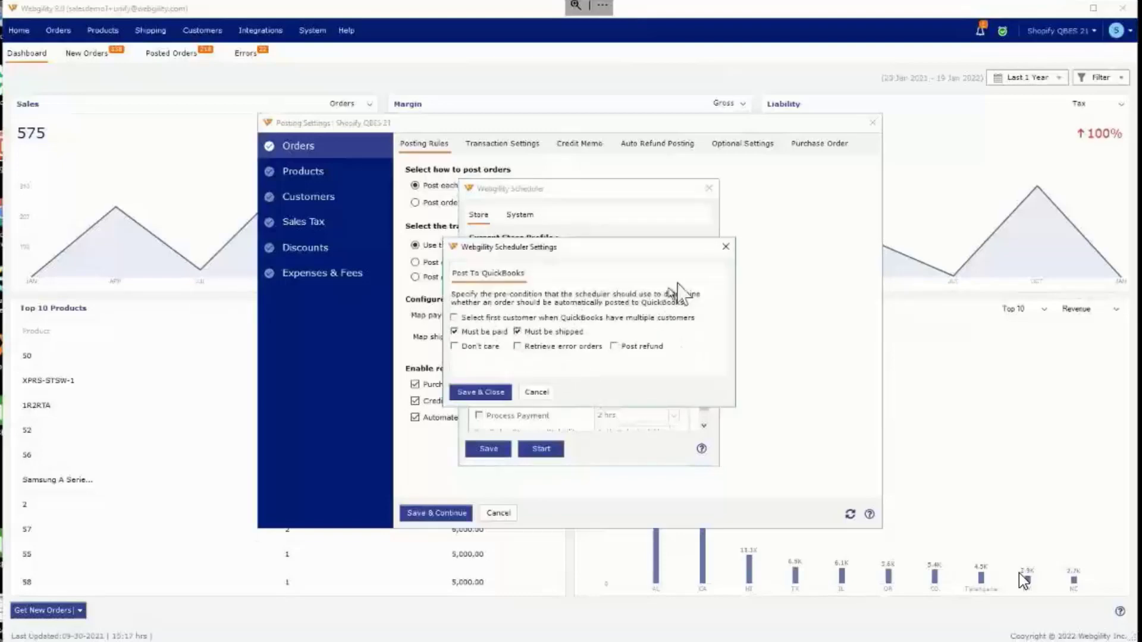
click(725, 249)
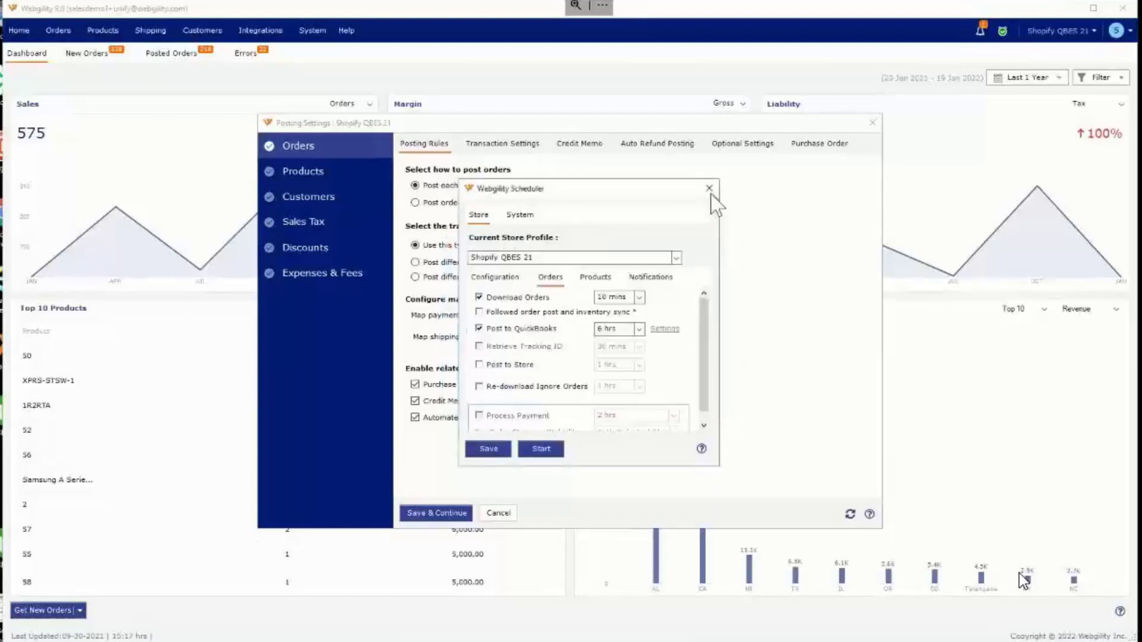
click(709, 189)
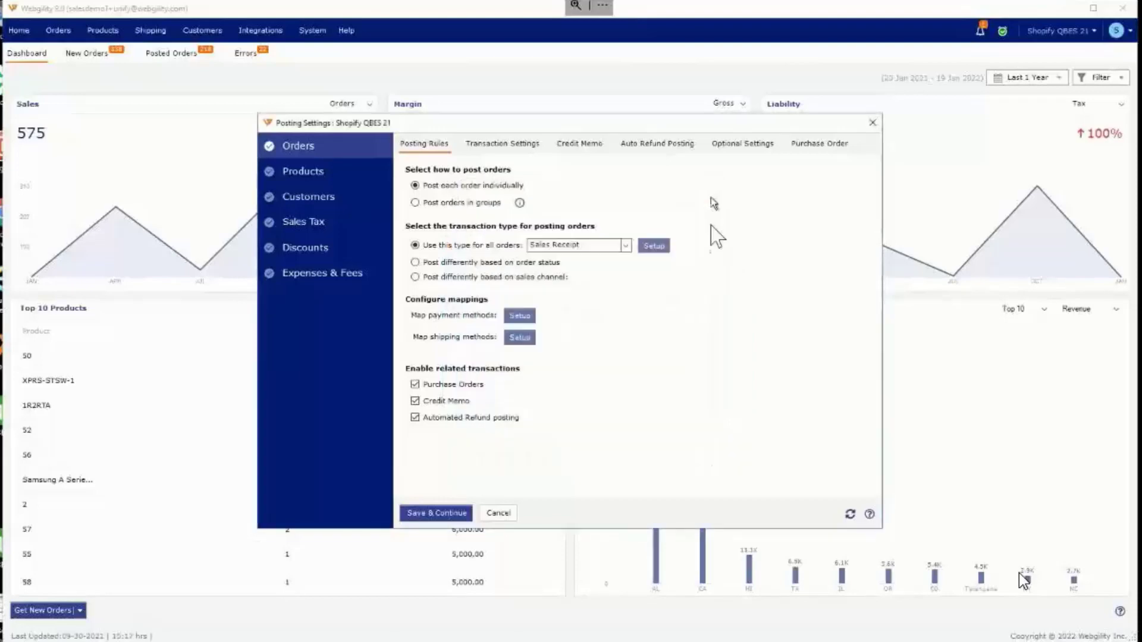
Step: Set the transaction type for all orders to Sales Order, try Create Payment in its setup, and close the setup without saving
click(604, 248)
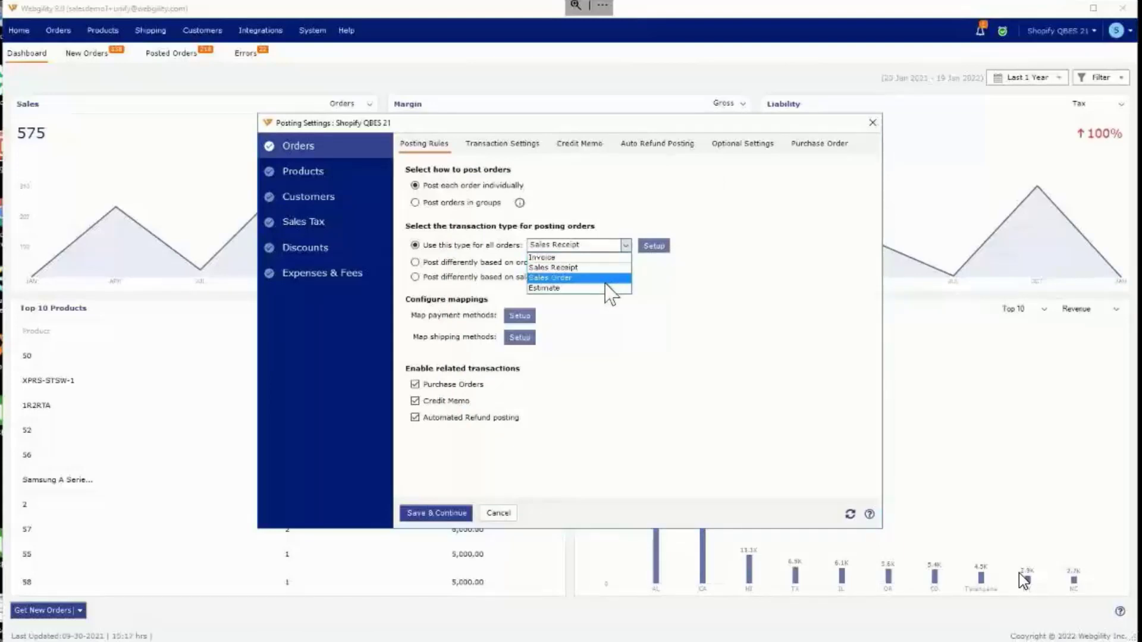
click(604, 279)
click(653, 246)
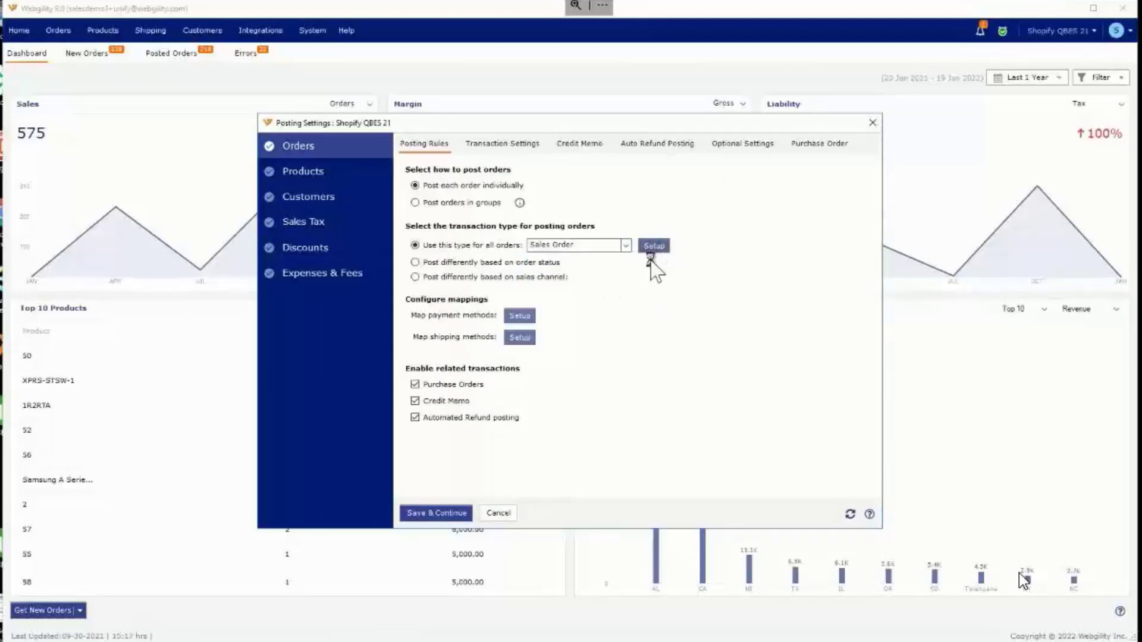
click(453, 343)
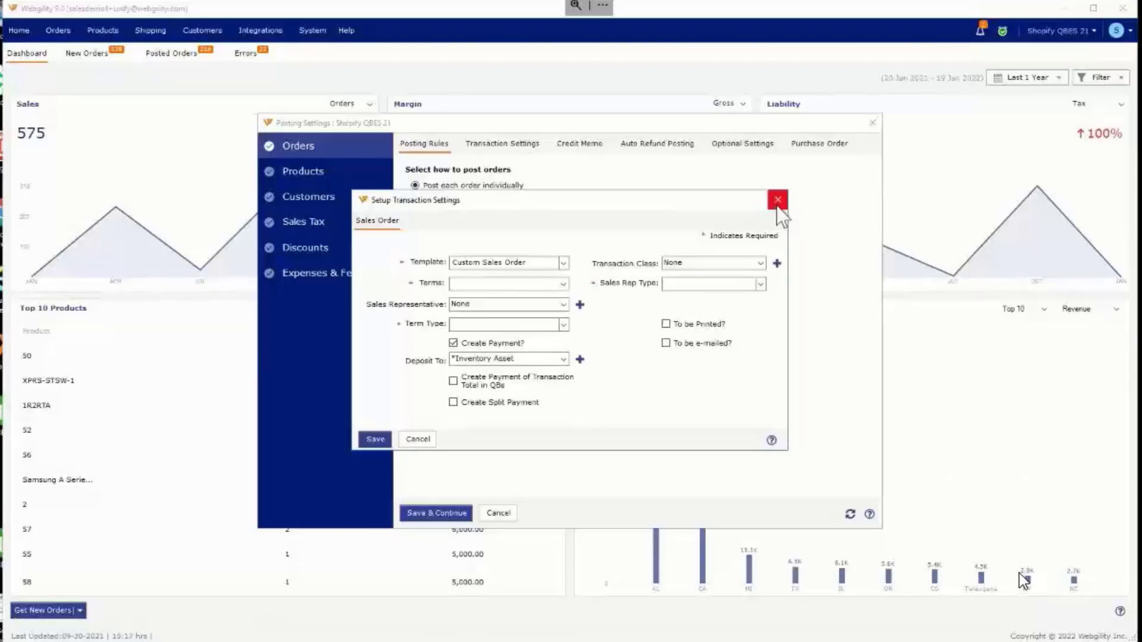
click(776, 201)
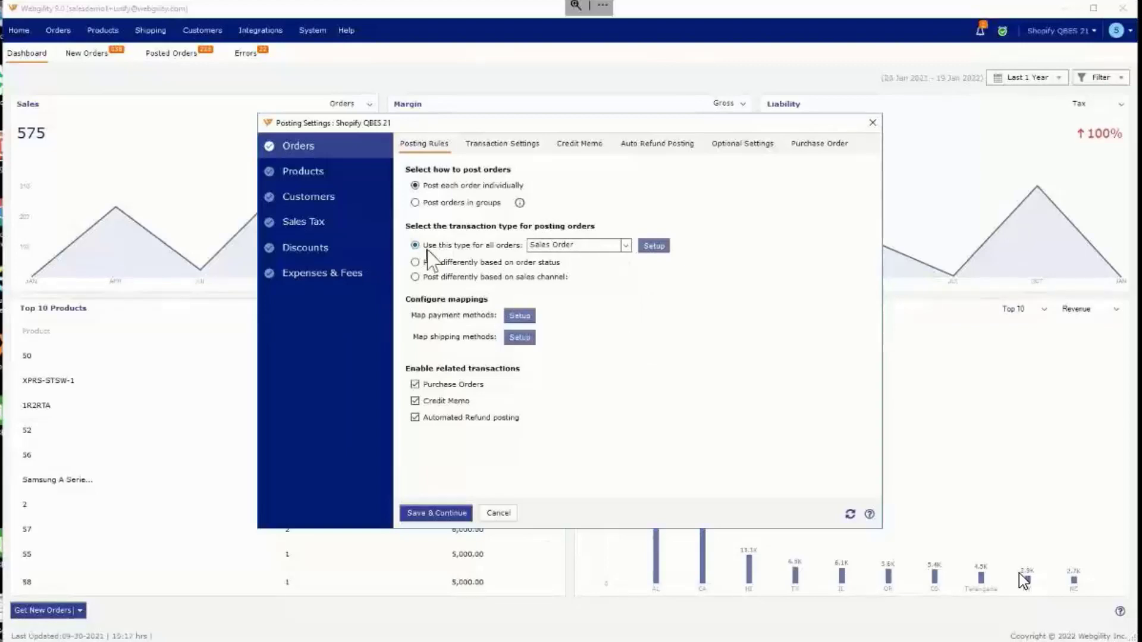
Step: Review the credit memo setup, and examine the order transaction settings including the Additional Settings section
click(580, 144)
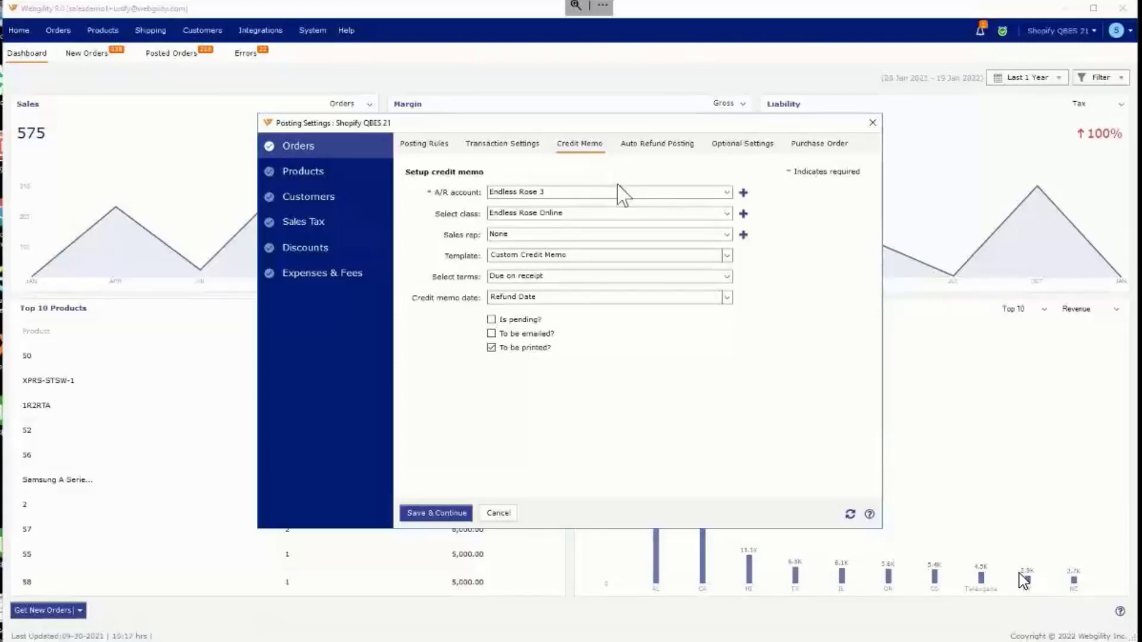
click(426, 146)
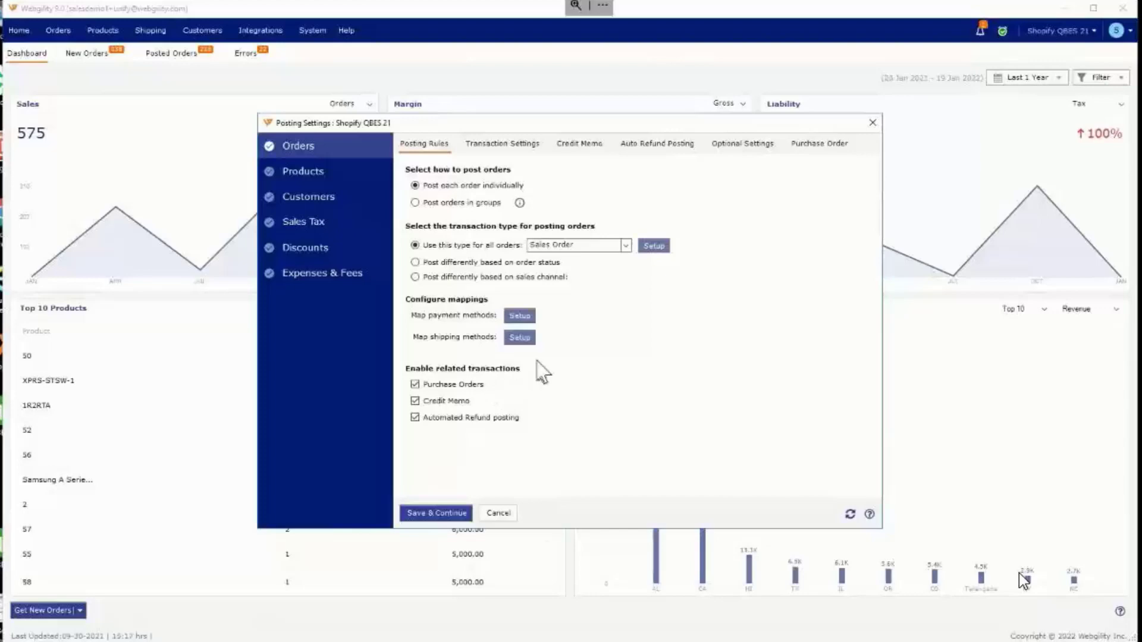
click(504, 145)
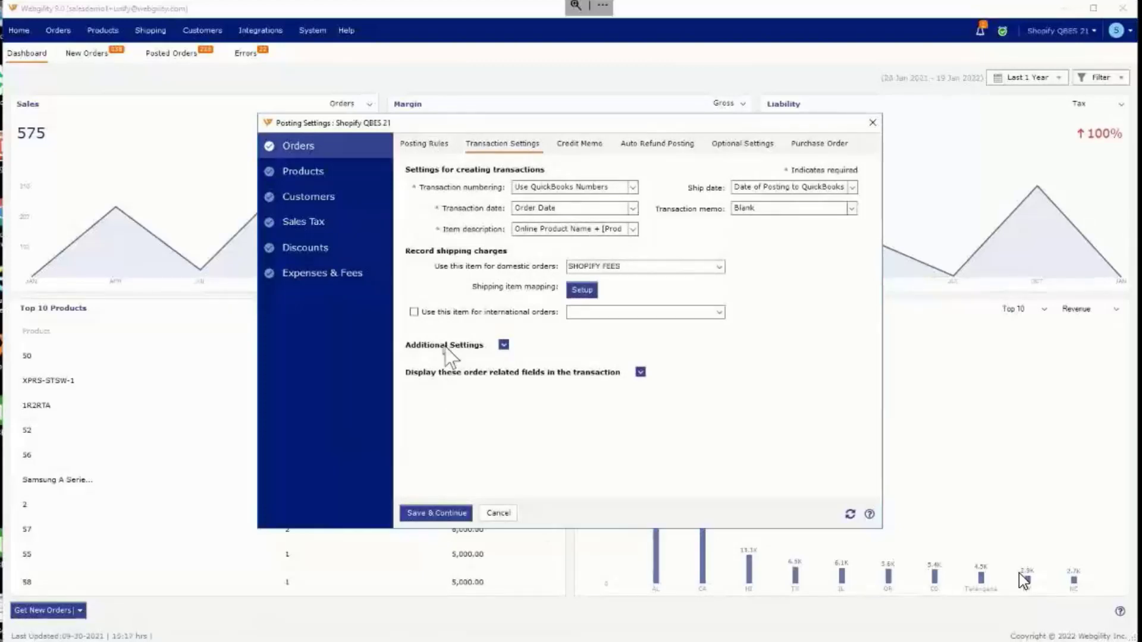
click(504, 344)
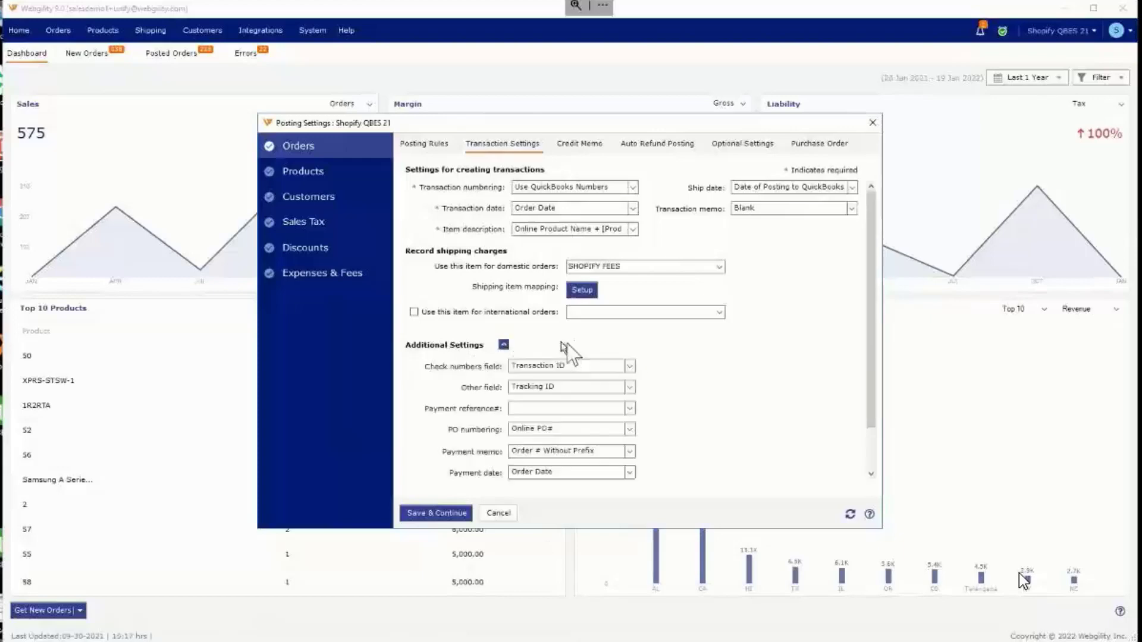
scroll(622, 404, down, 3)
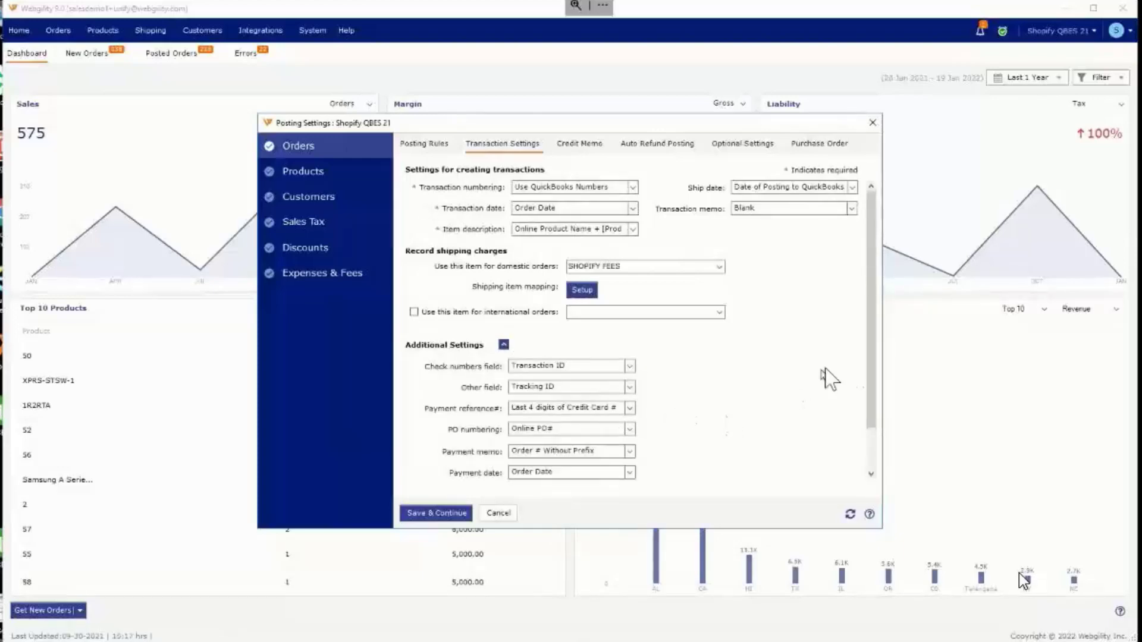
scroll(621, 365, down, 1)
Step: Compare Void transaction and Create credit memo for auto refund posting, and view the bank accounts available for credit memos
click(581, 145)
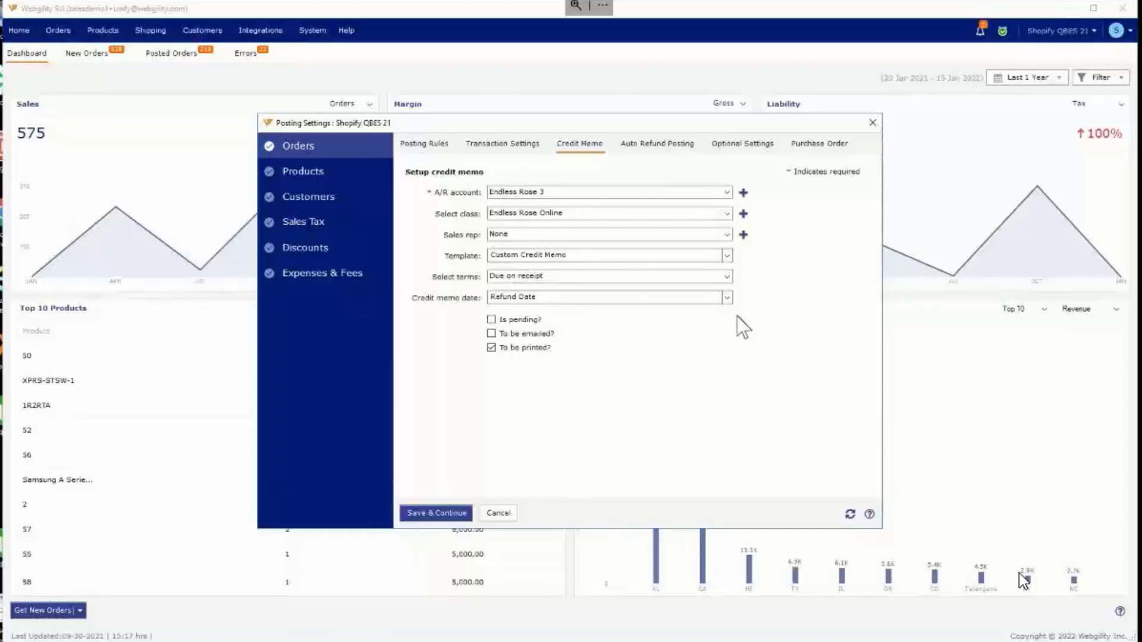
click(687, 144)
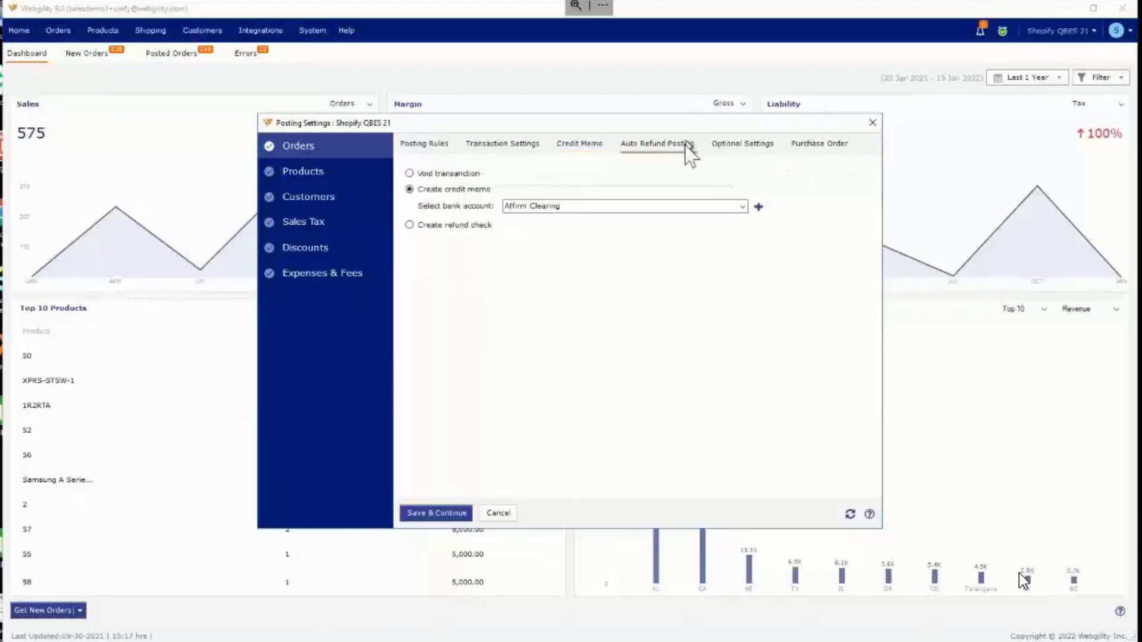
click(452, 174)
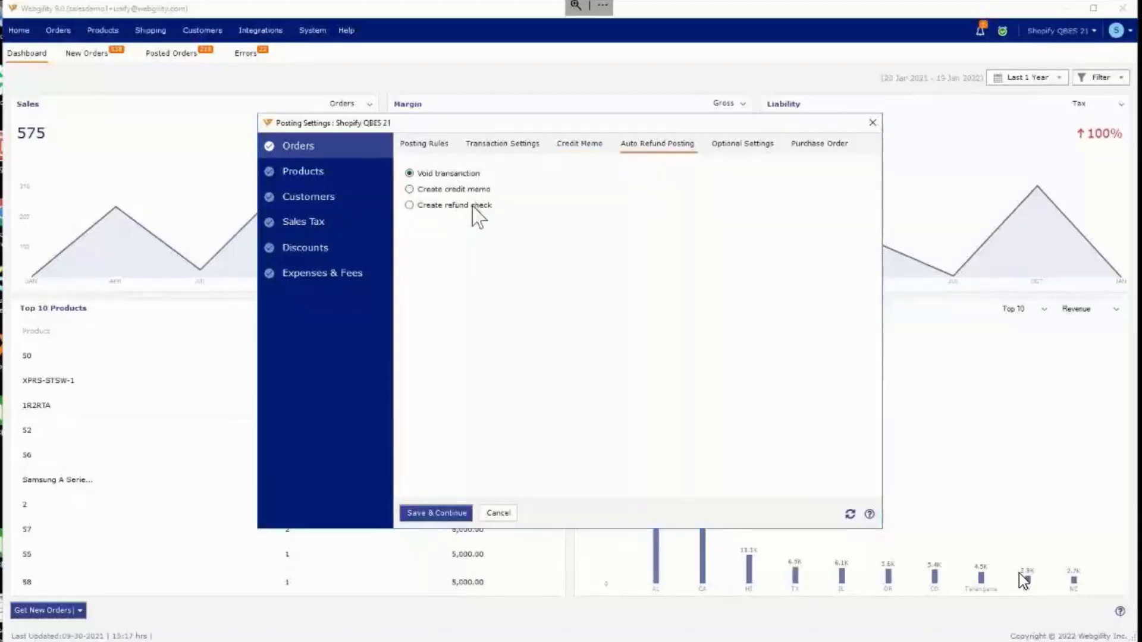
click(456, 190)
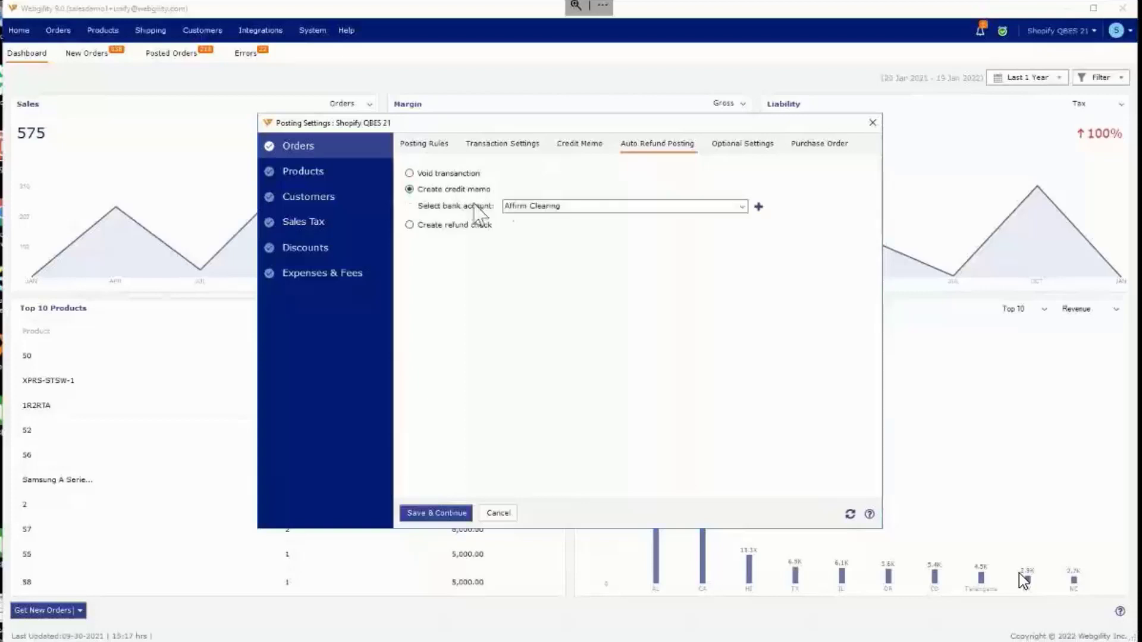
click(742, 209)
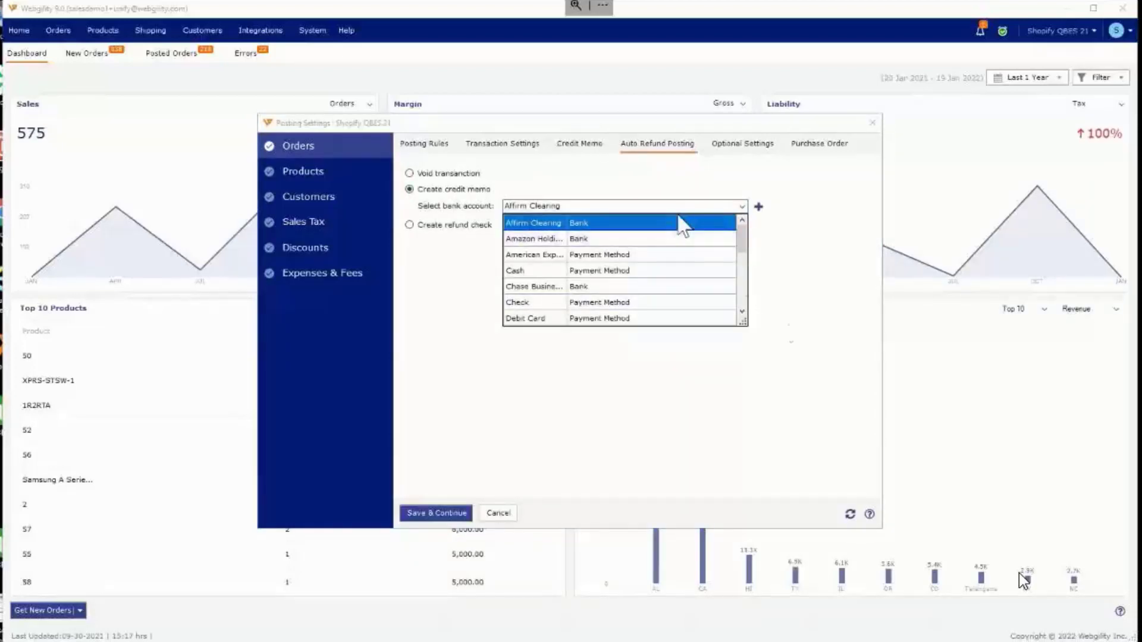
click(797, 329)
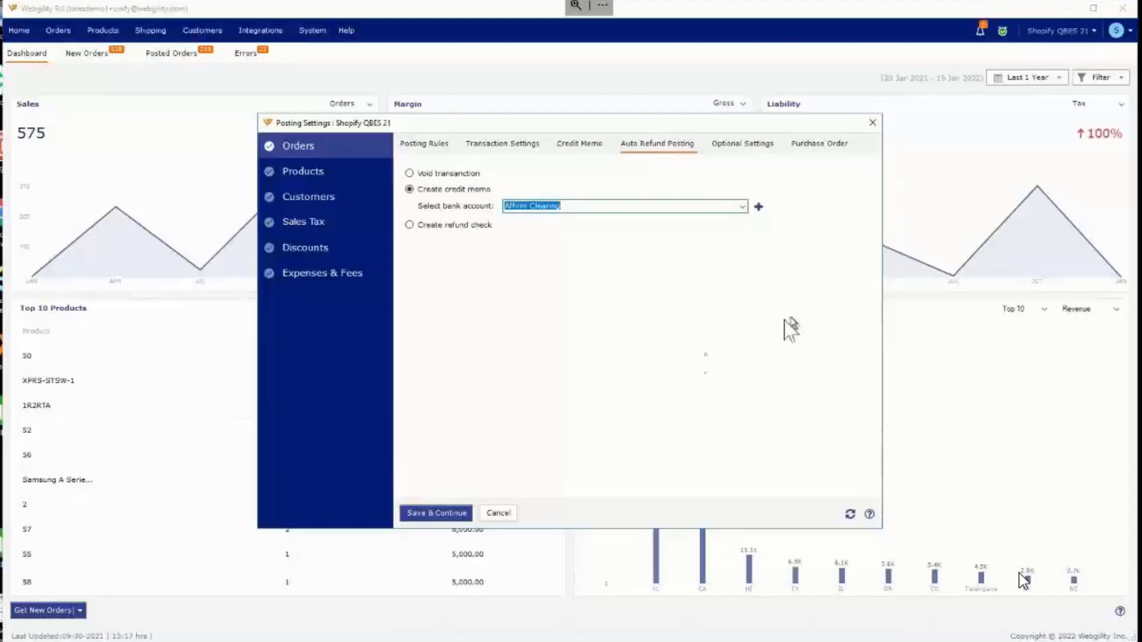
Step: Review the credit memo, auto refund posting and optional settings for orders
click(576, 146)
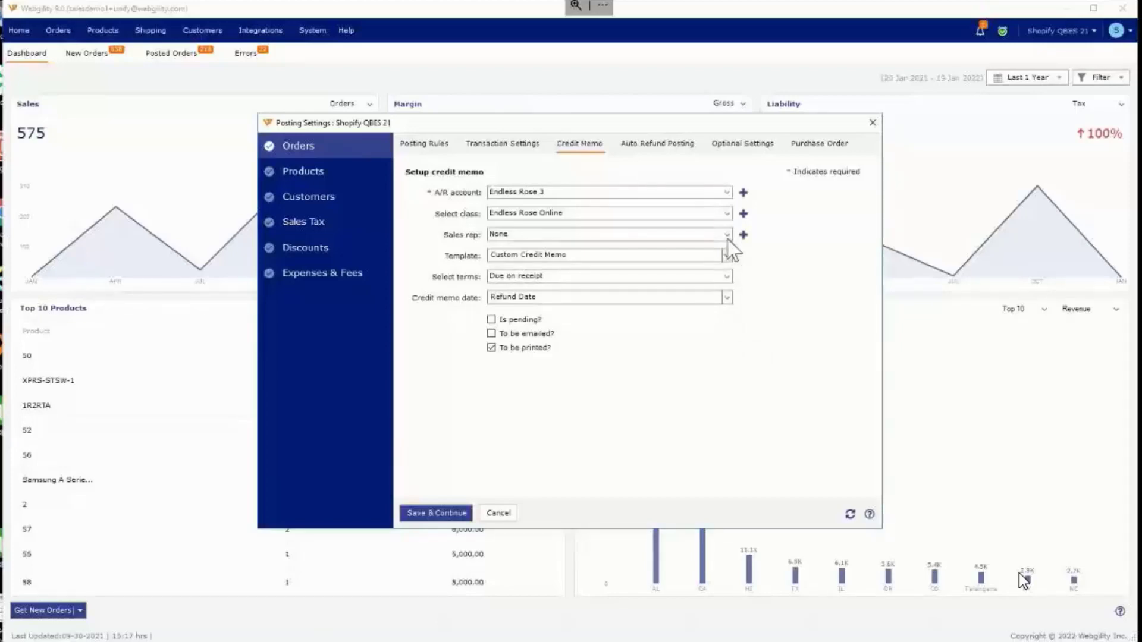
click(646, 148)
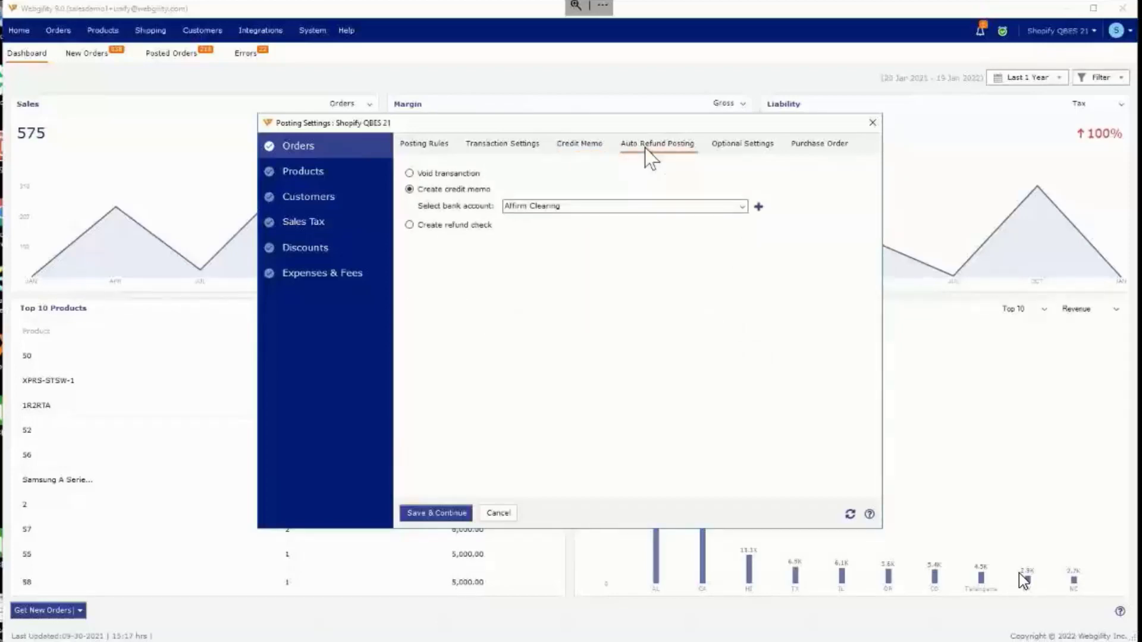
click(742, 146)
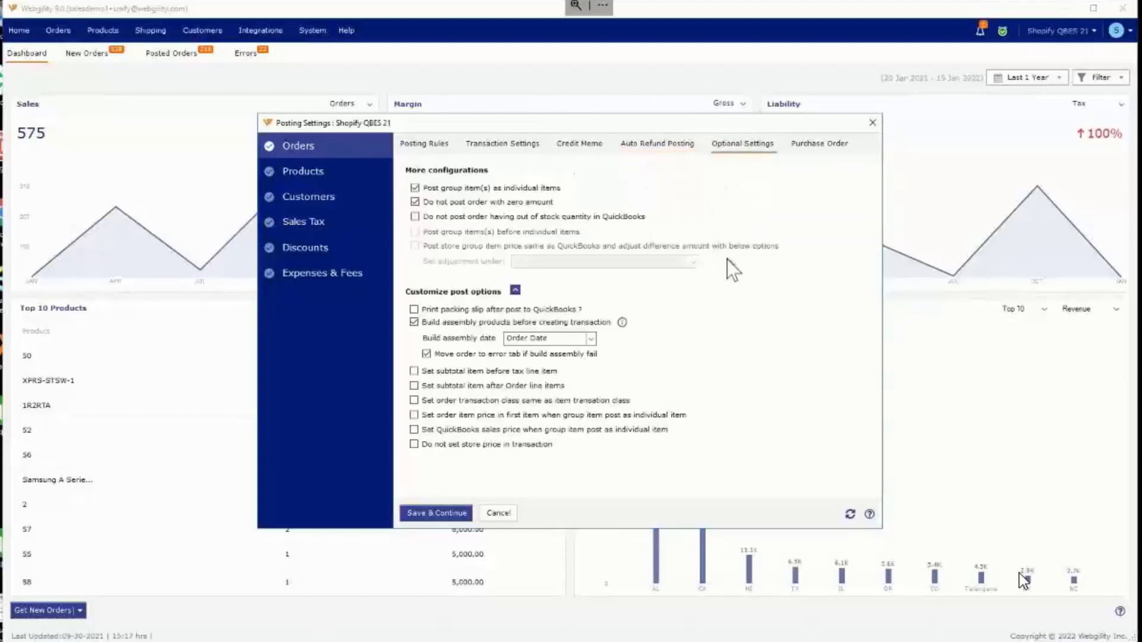
click(657, 145)
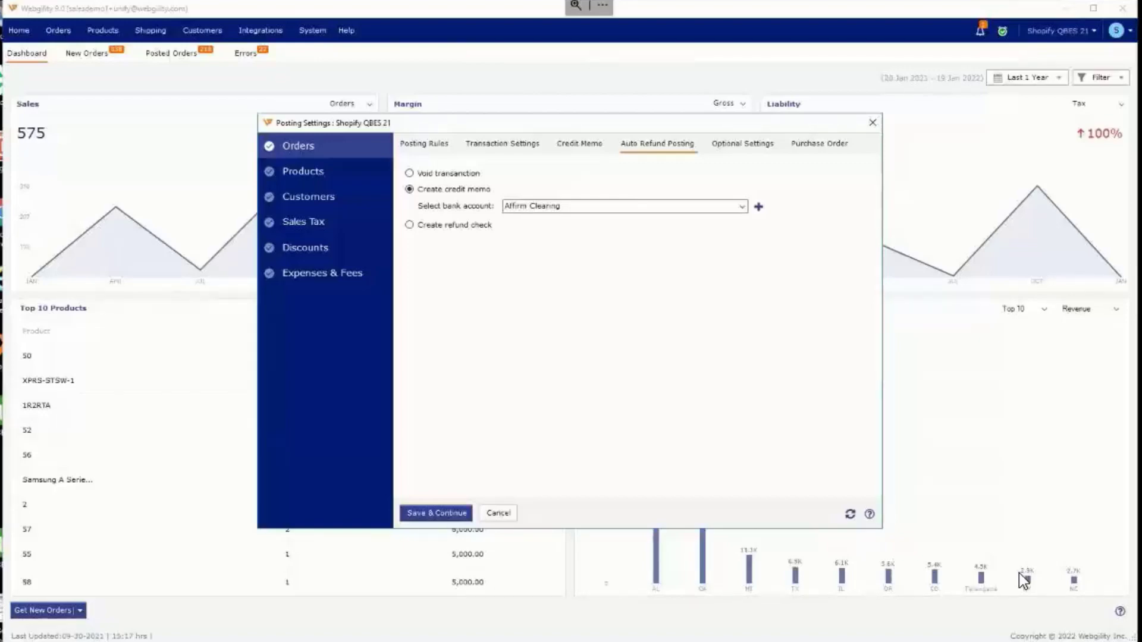
Step: Return to the order posting settings and consult the credit memo setup and the Webgility Help Center's credit memo instructions
click(423, 145)
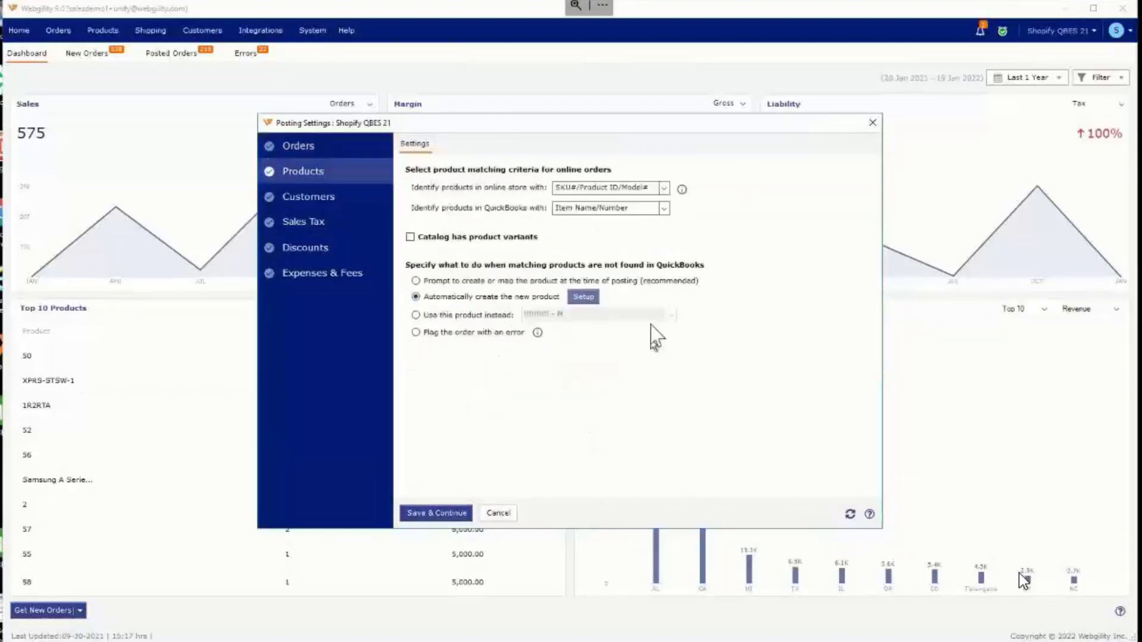
click(290, 142)
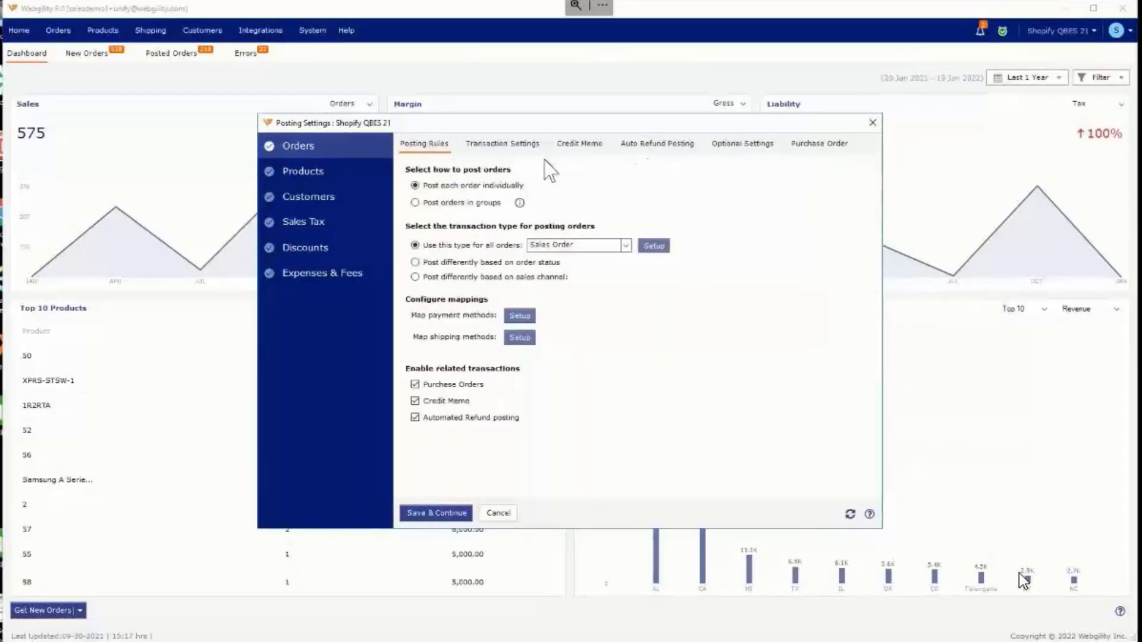
click(569, 148)
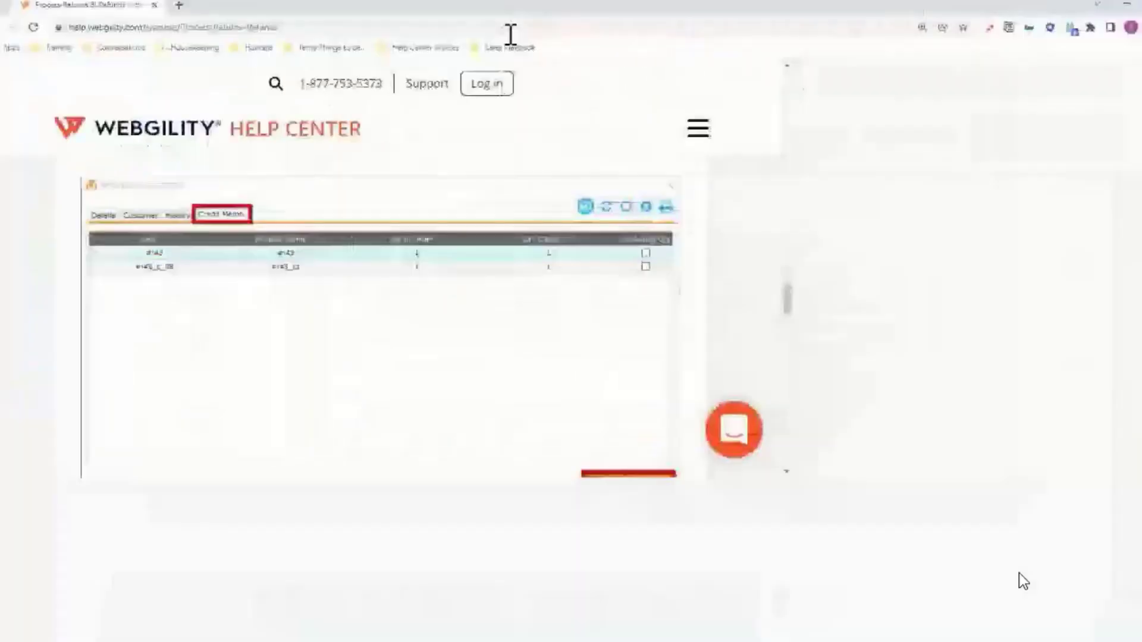
scroll(1022, 582, down, 5)
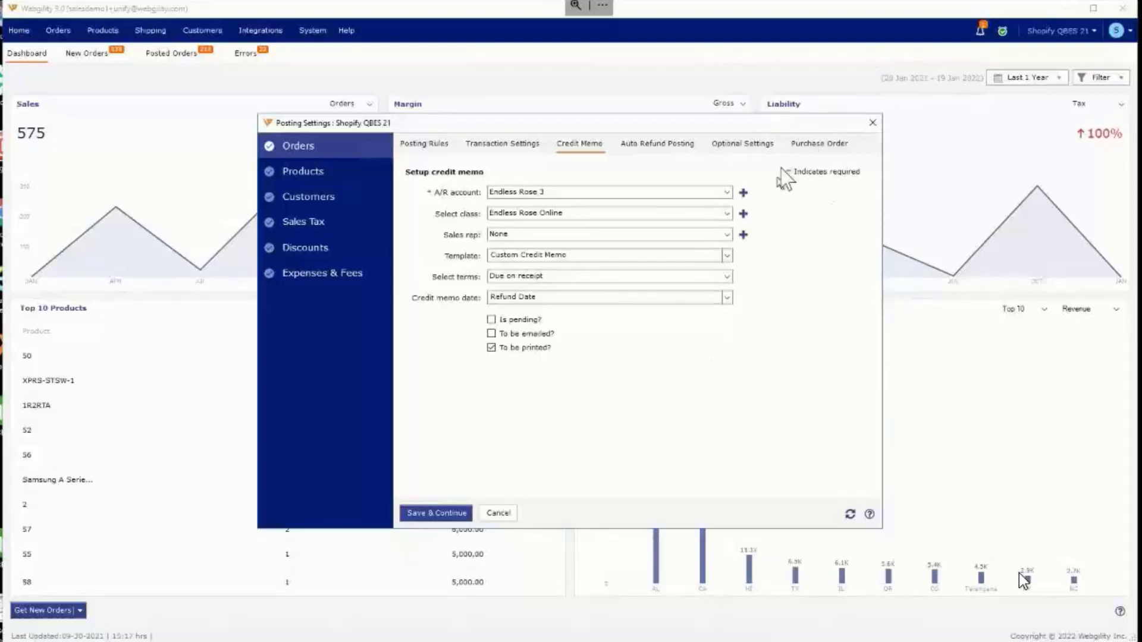
Step: Review the purchase order rules and the Setup Purchase Order options, and close the setup without saving
click(808, 156)
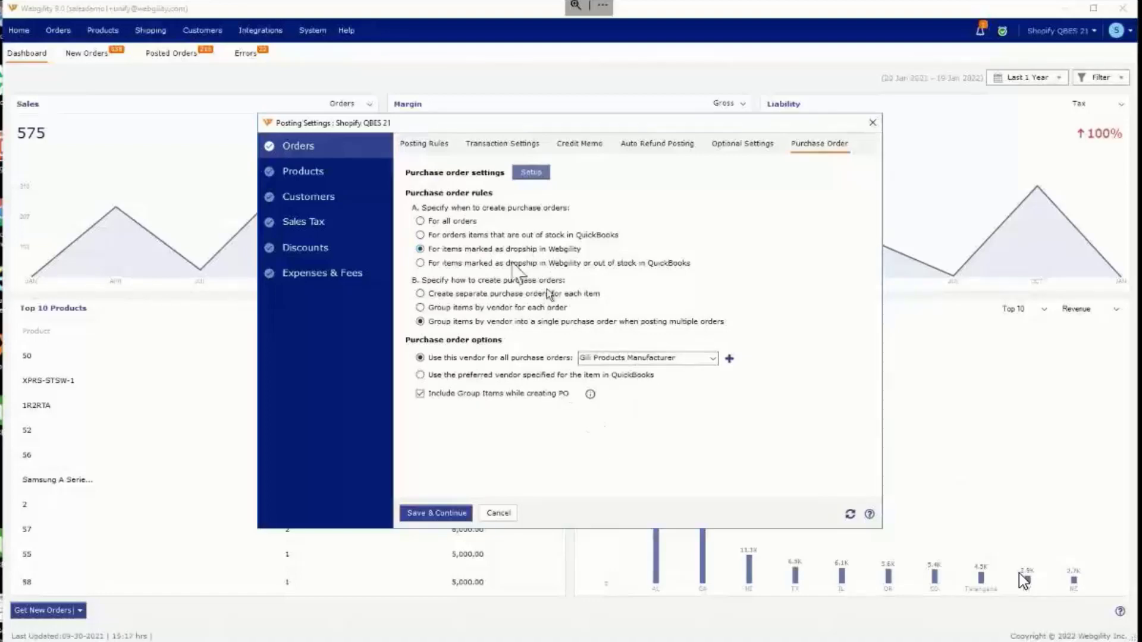
click(533, 177)
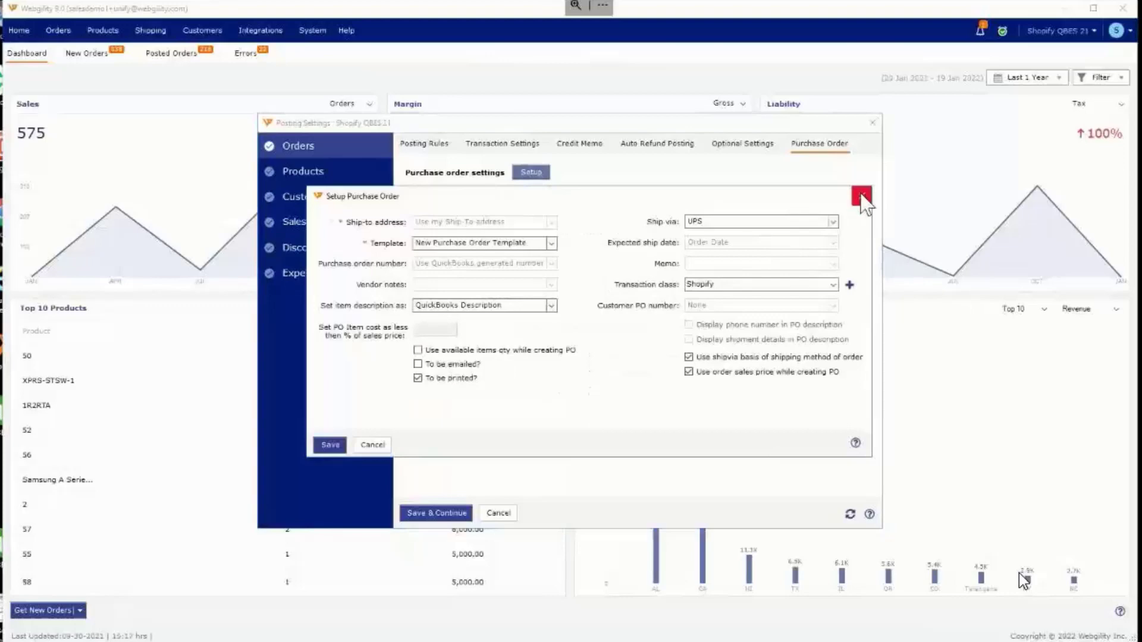
click(863, 196)
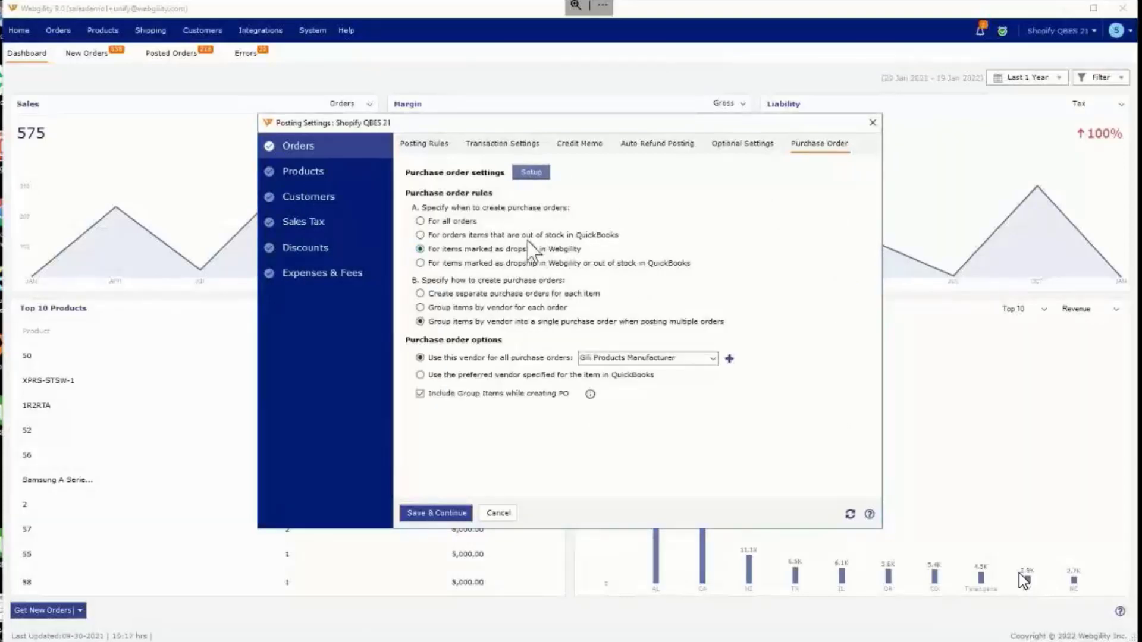
Step: Create purchase orders for items marked as dropship in Webgility, grouped by vendor for each order, using the preferred vendor specified in QuickBooks
click(525, 236)
click(523, 250)
click(511, 308)
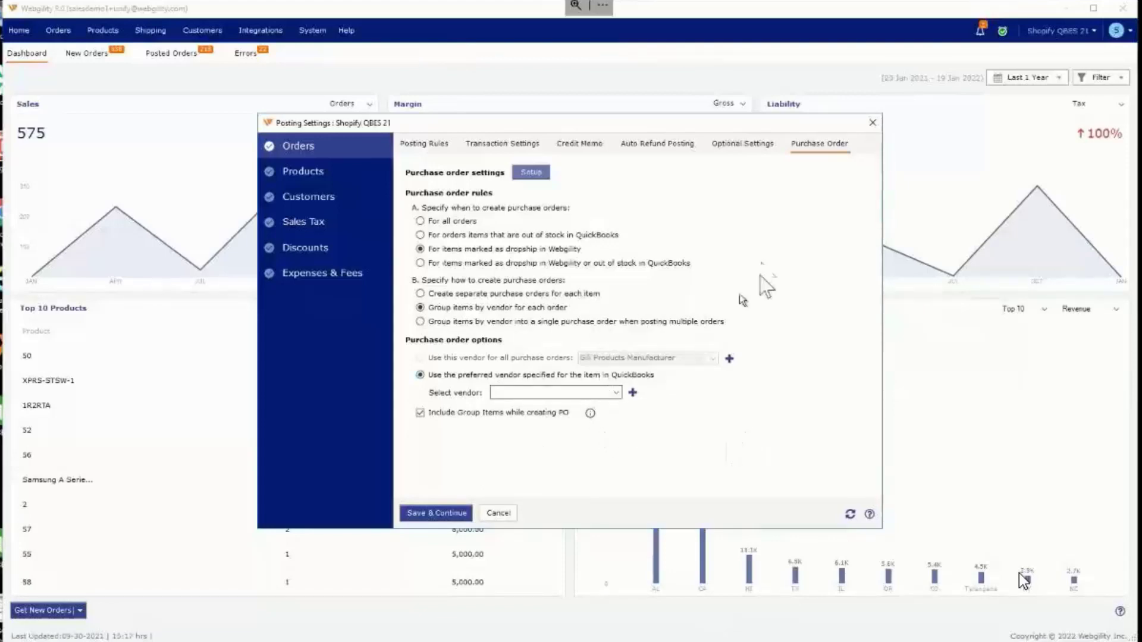
Step: Examine the optional order posting settings, including group item, zero-amount and out-of-stock handling
click(721, 147)
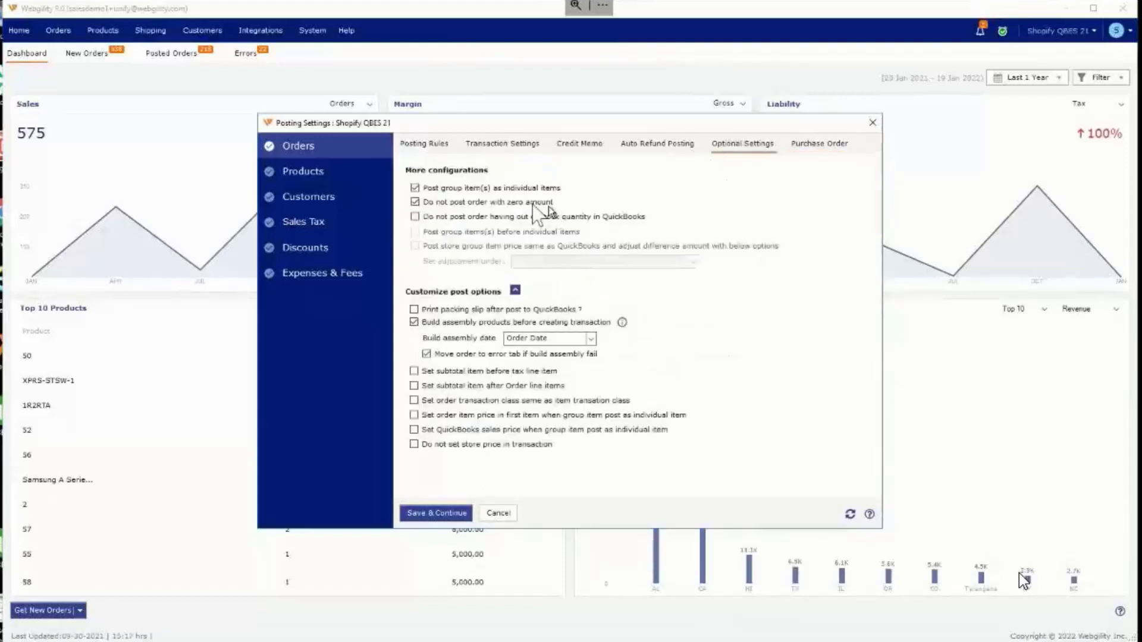
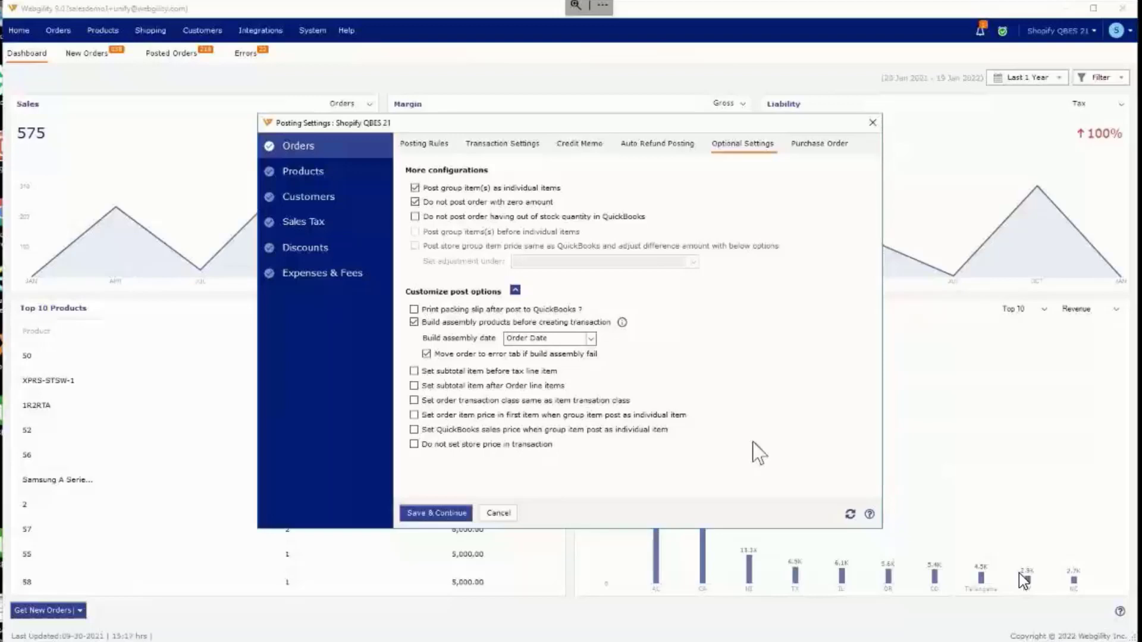
Step: Set the build assembly date to Current Date for assembly products built before the transaction, and consult the explanation of that option
click(590, 339)
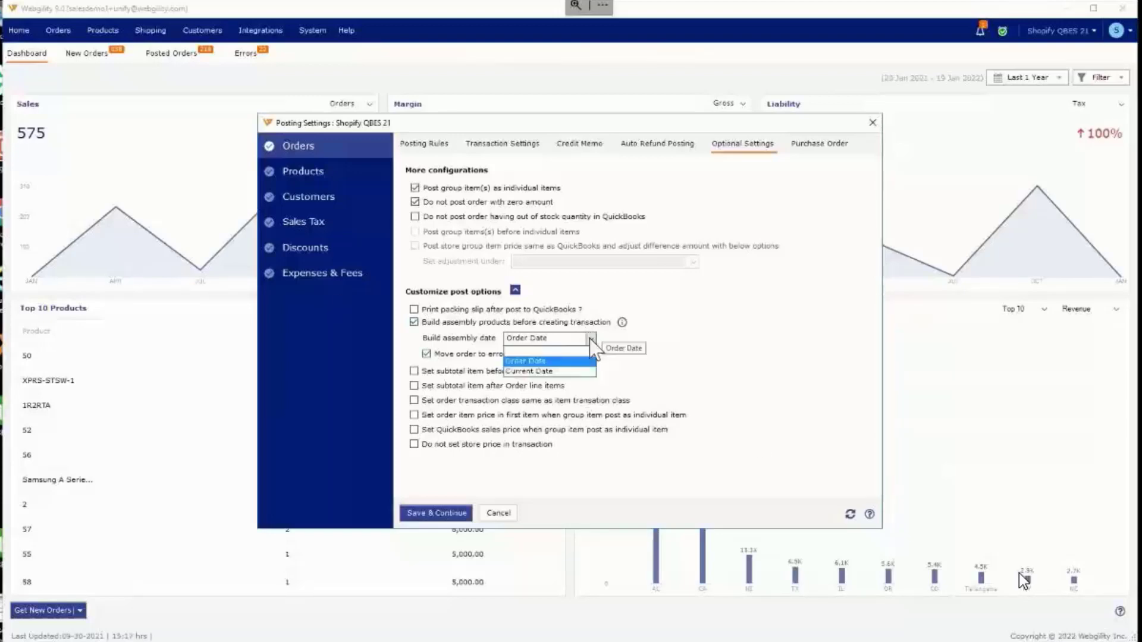
click(572, 372)
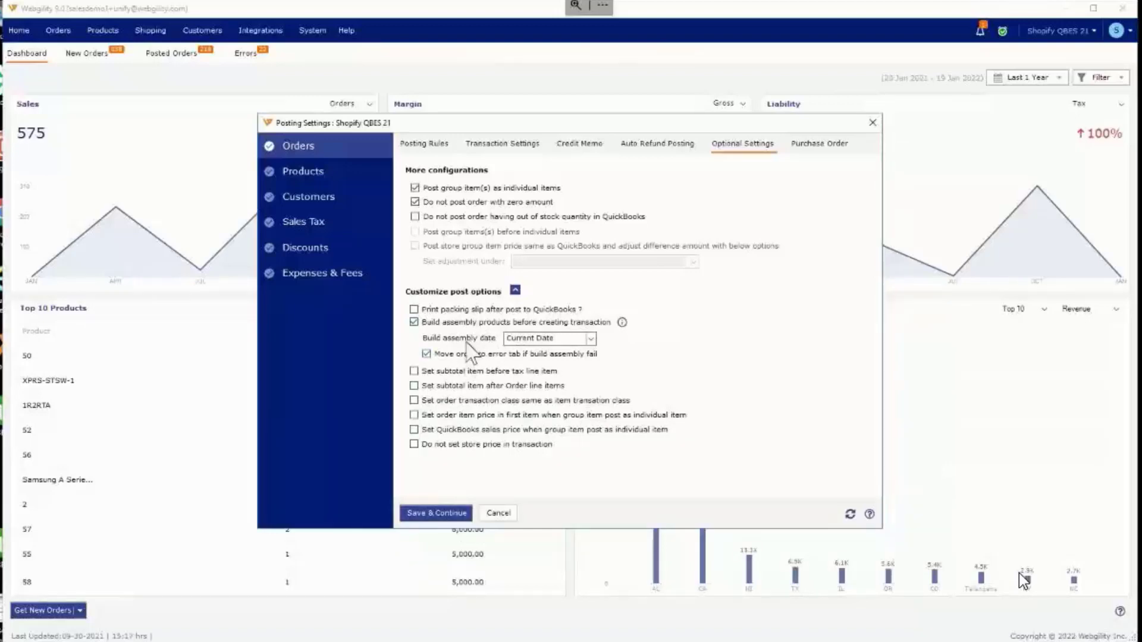
click(556, 340)
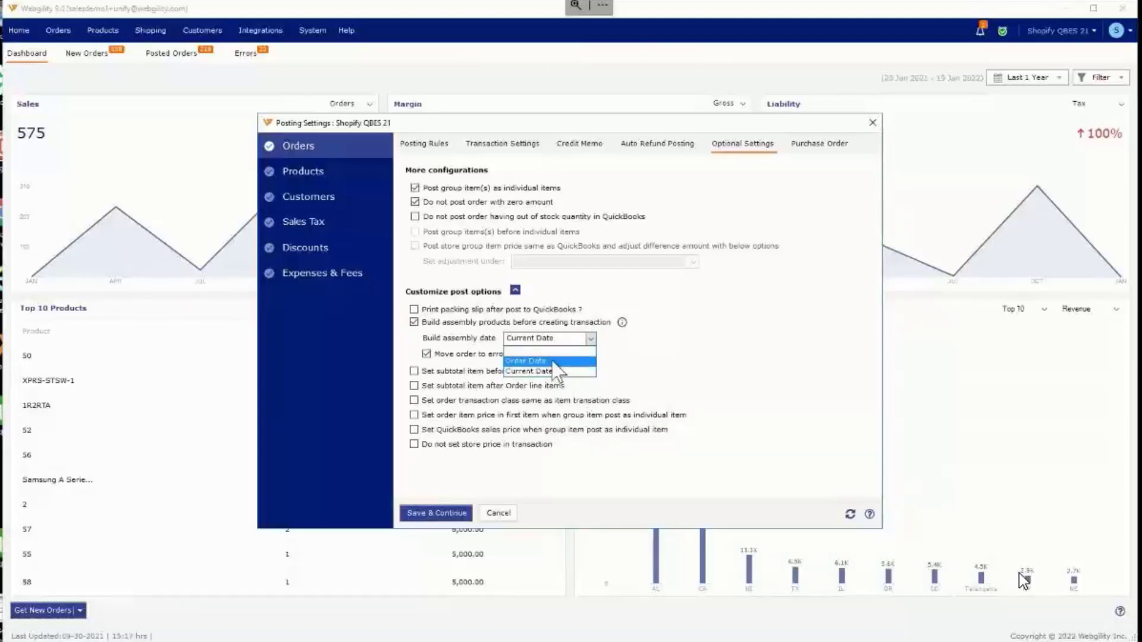
click(708, 363)
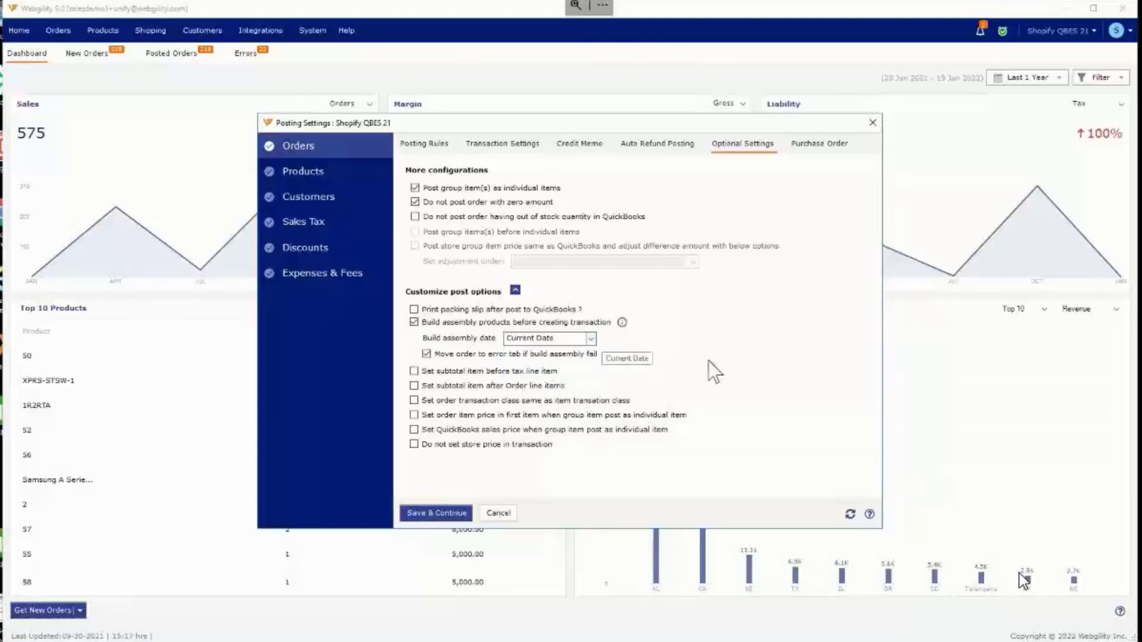
Step: Examine the product posting settings and the options for identifying products in the online store, keeping SKU#/Product ID/Model#
mouse_move(624, 324)
click(349, 176)
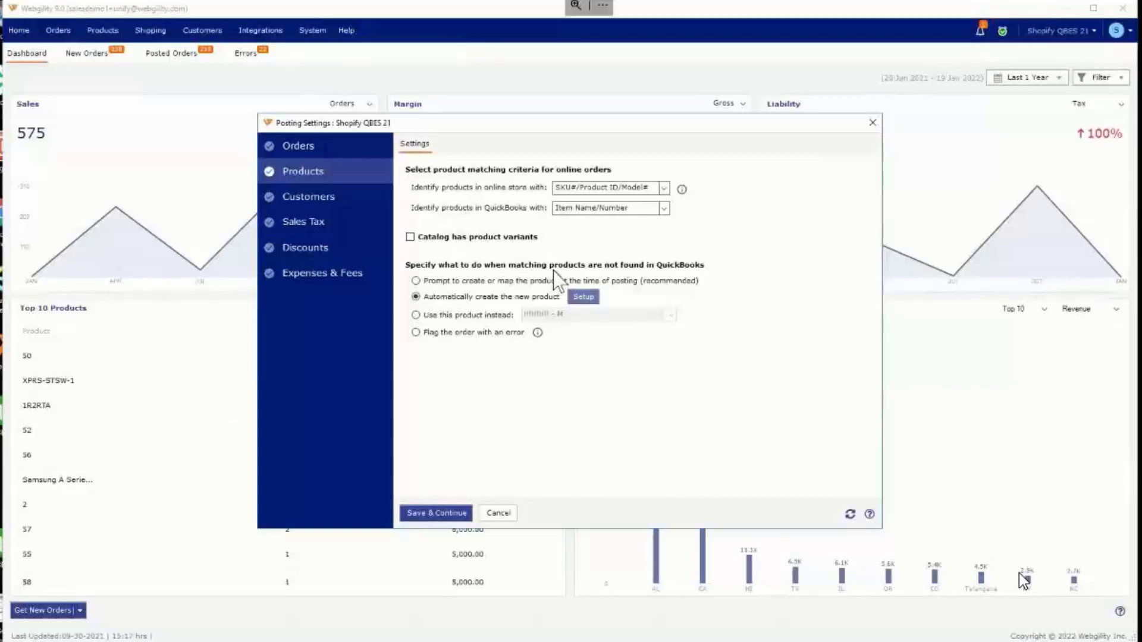
click(617, 184)
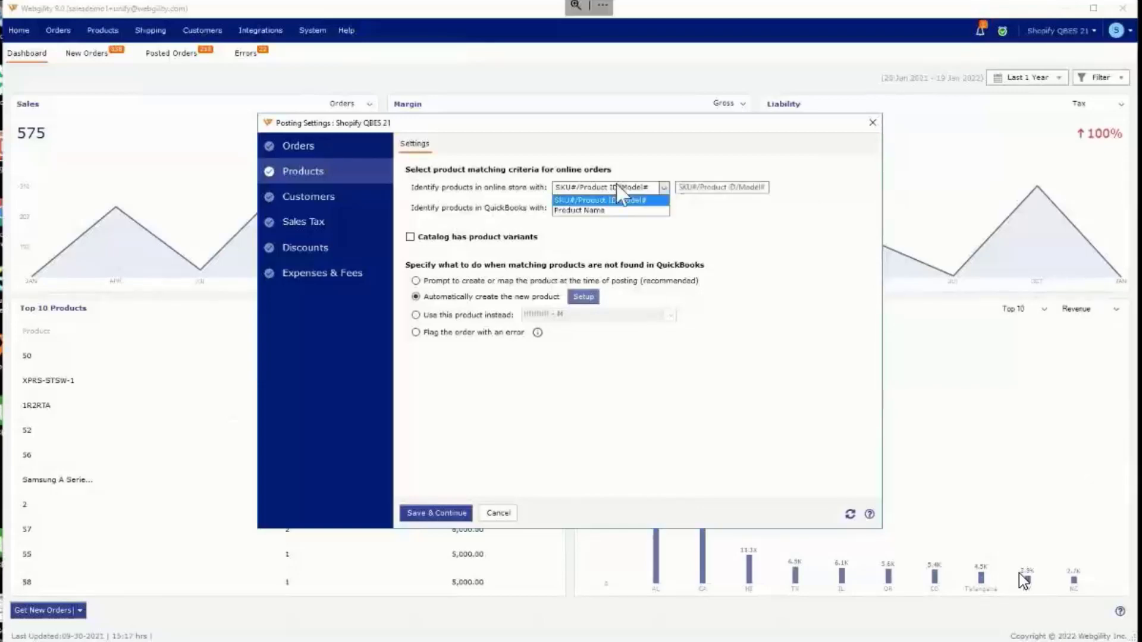
click(629, 167)
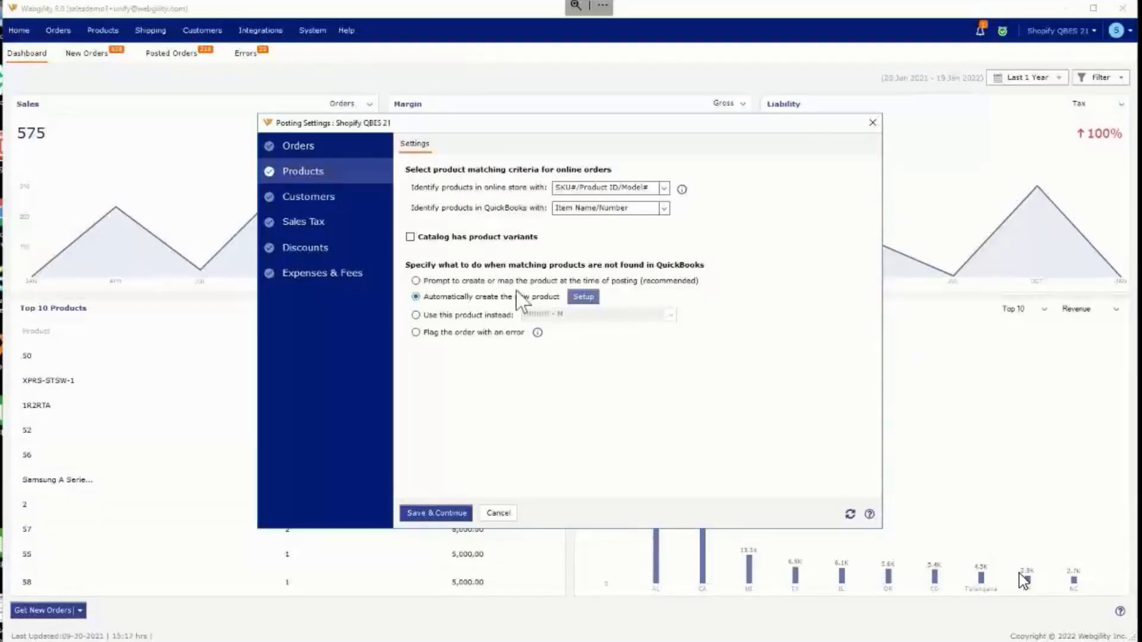
Step: Try flagging orders with an error when no matching product is found, and settle on using a specified product instead
click(471, 316)
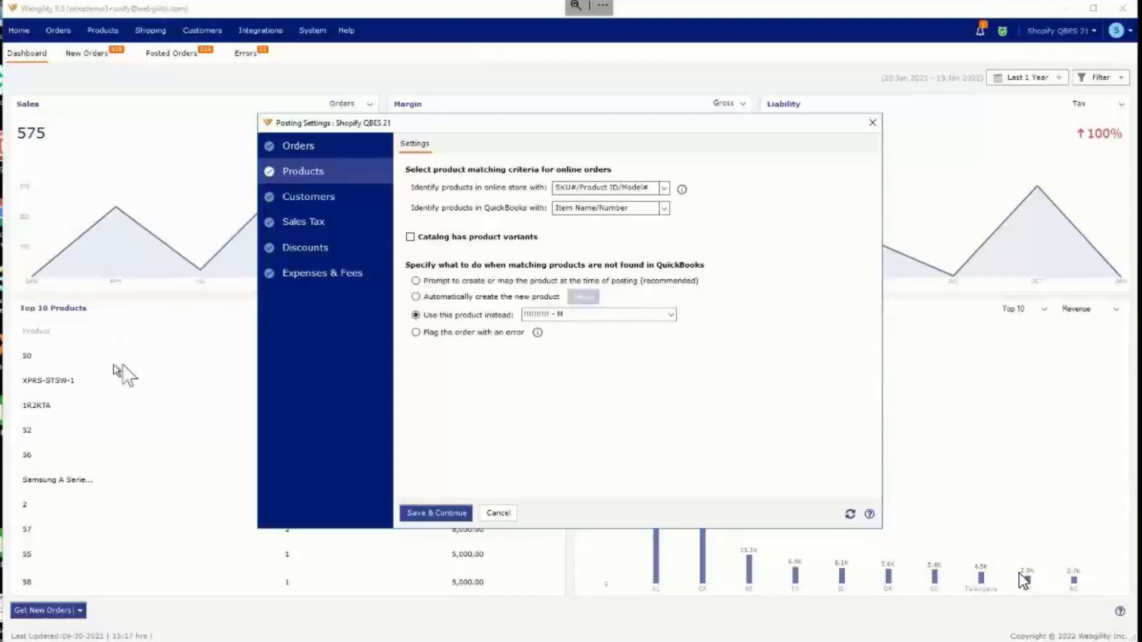
click(501, 333)
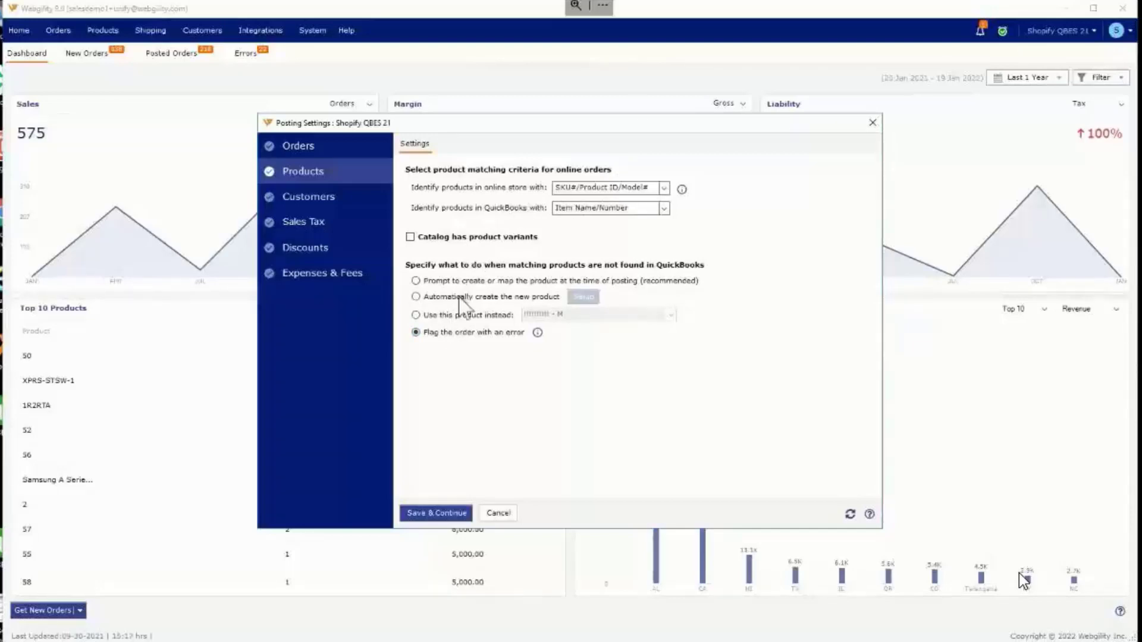
click(452, 312)
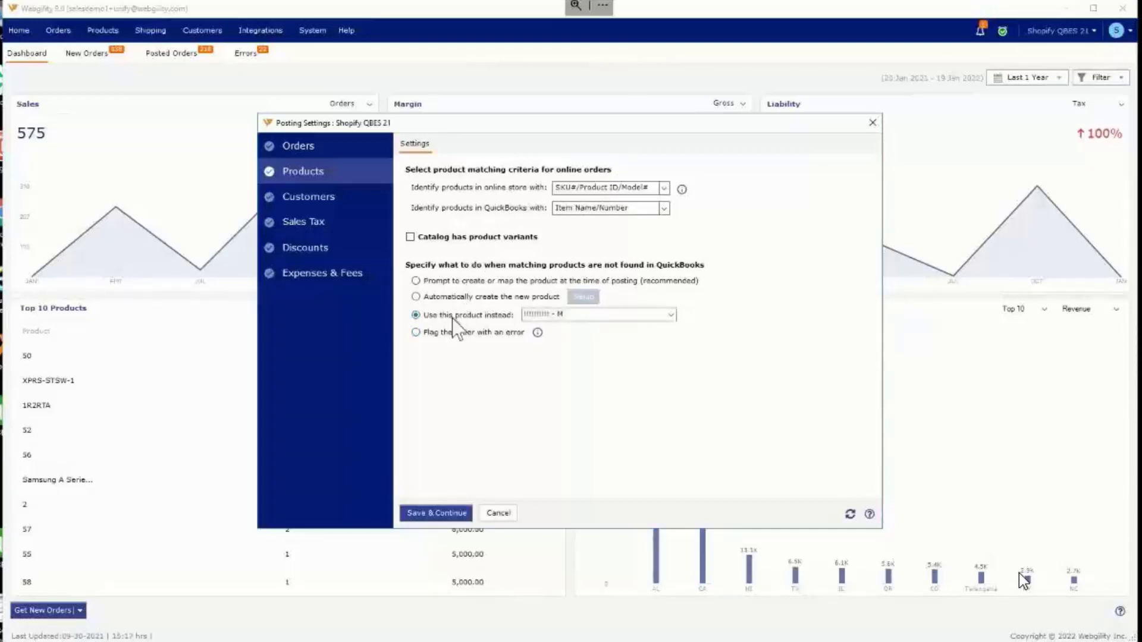
click(592, 316)
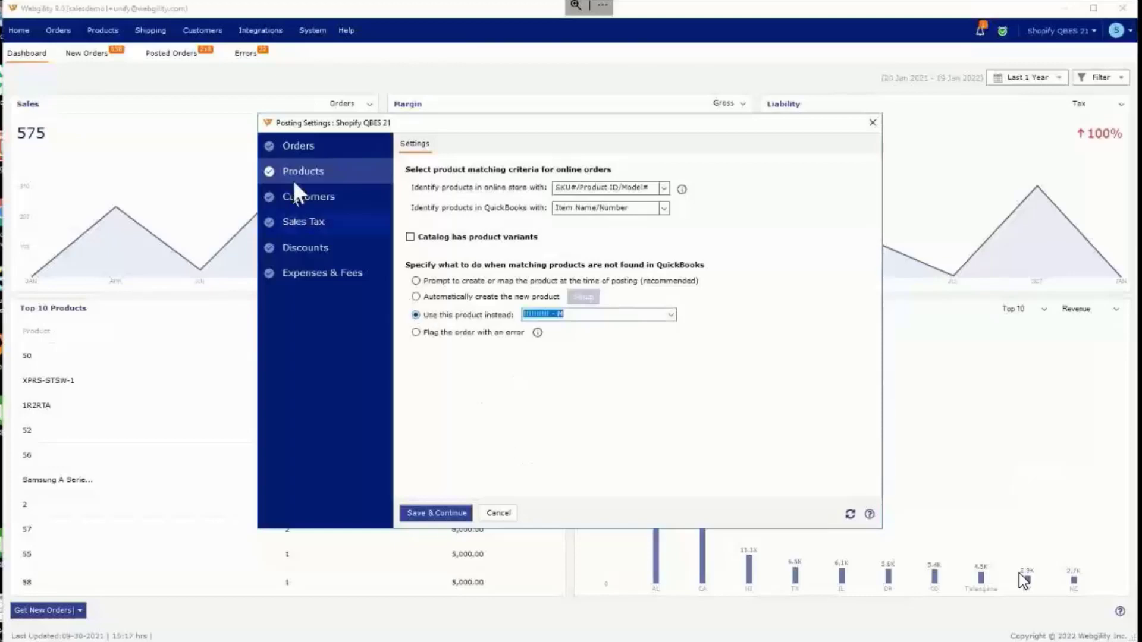
Step: In the customer posting settings, create a new customer when no match is found and set the match rule to LastName FirstName
click(326, 197)
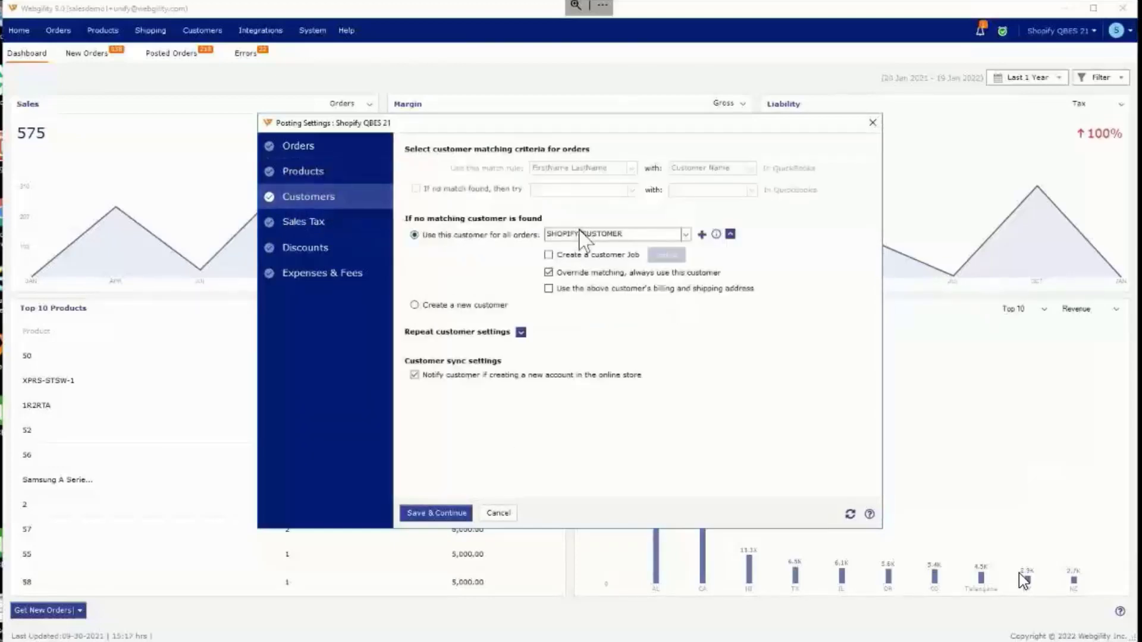
click(433, 306)
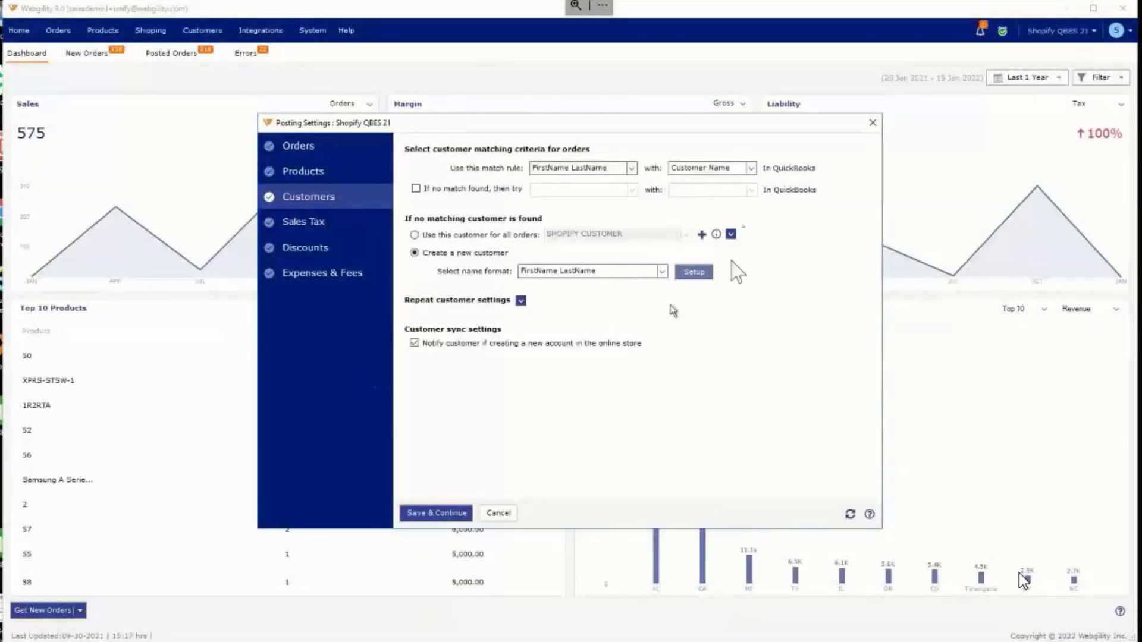
click(602, 168)
scroll(599, 208, down, 4)
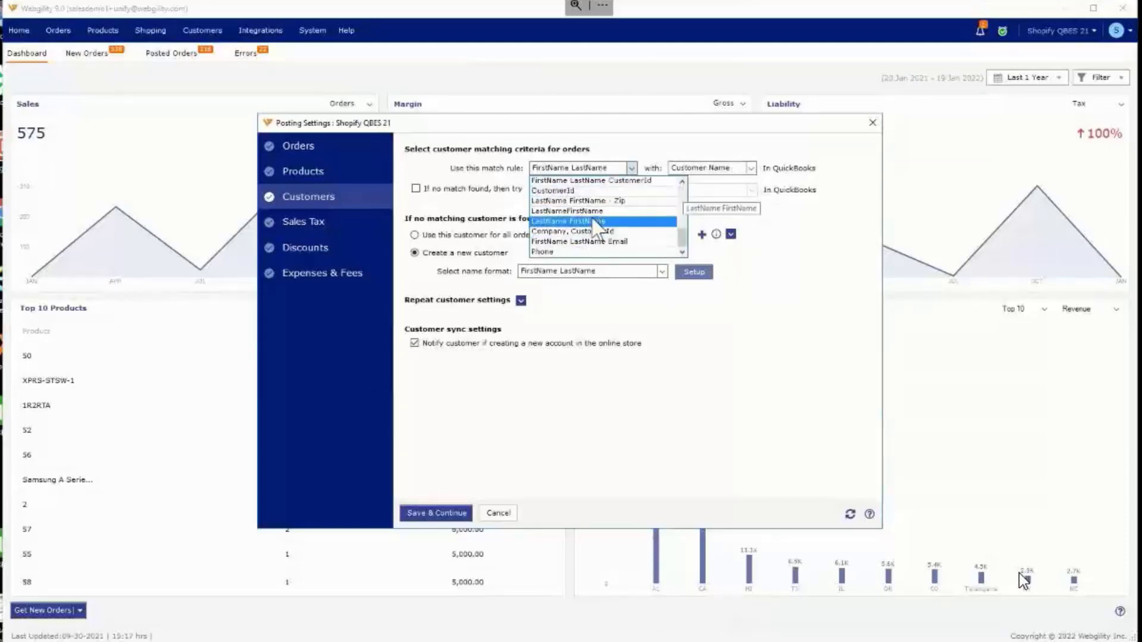
click(588, 221)
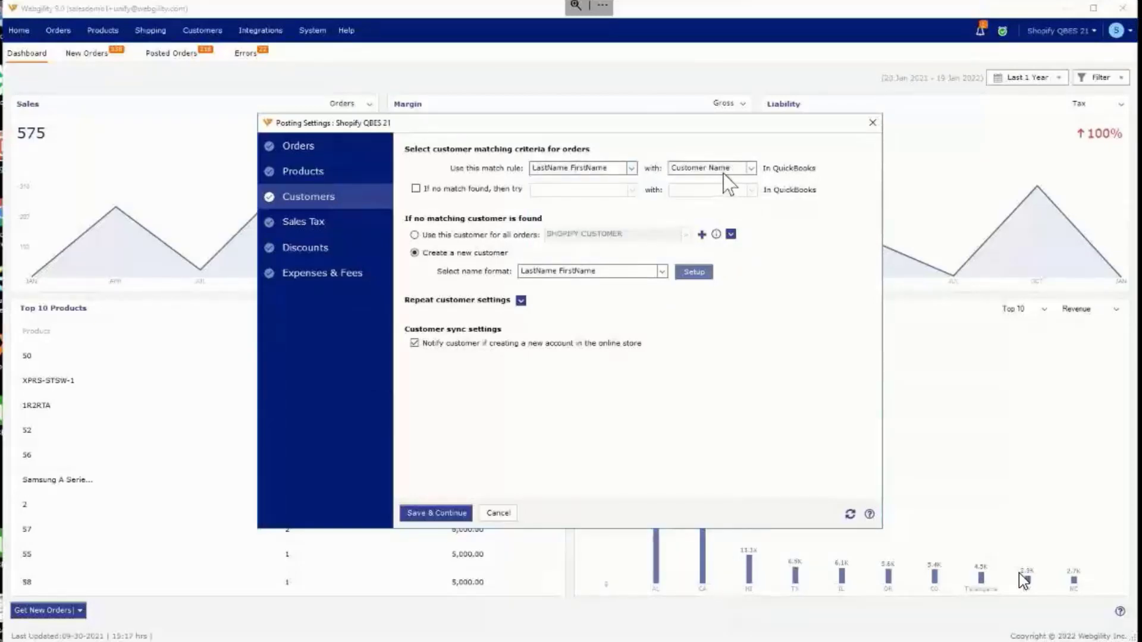
Step: Change the customer match rule to compare Email with Email in QuickBooks, and show the repeat customer settings
click(585, 170)
scroll(575, 217, up, 5)
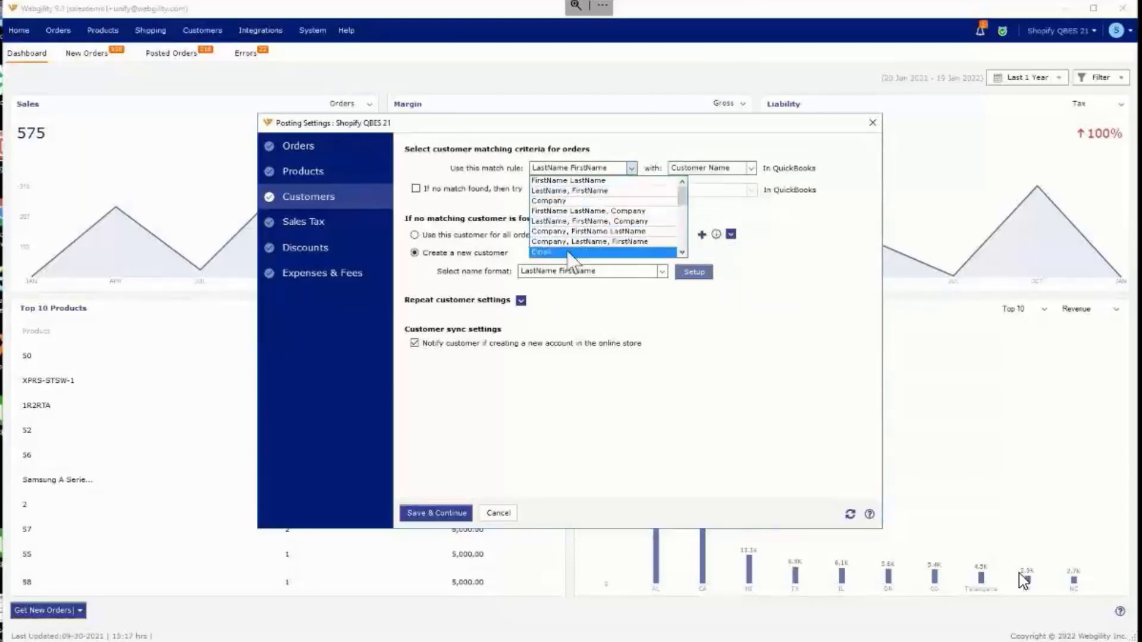
click(569, 253)
click(737, 169)
click(717, 191)
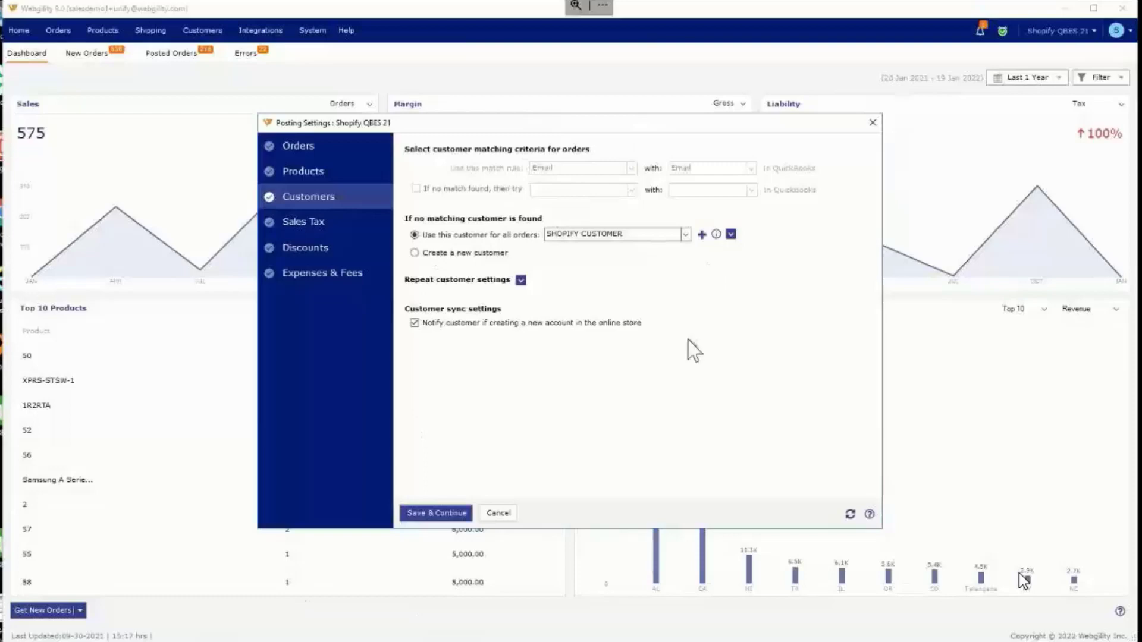
click(521, 281)
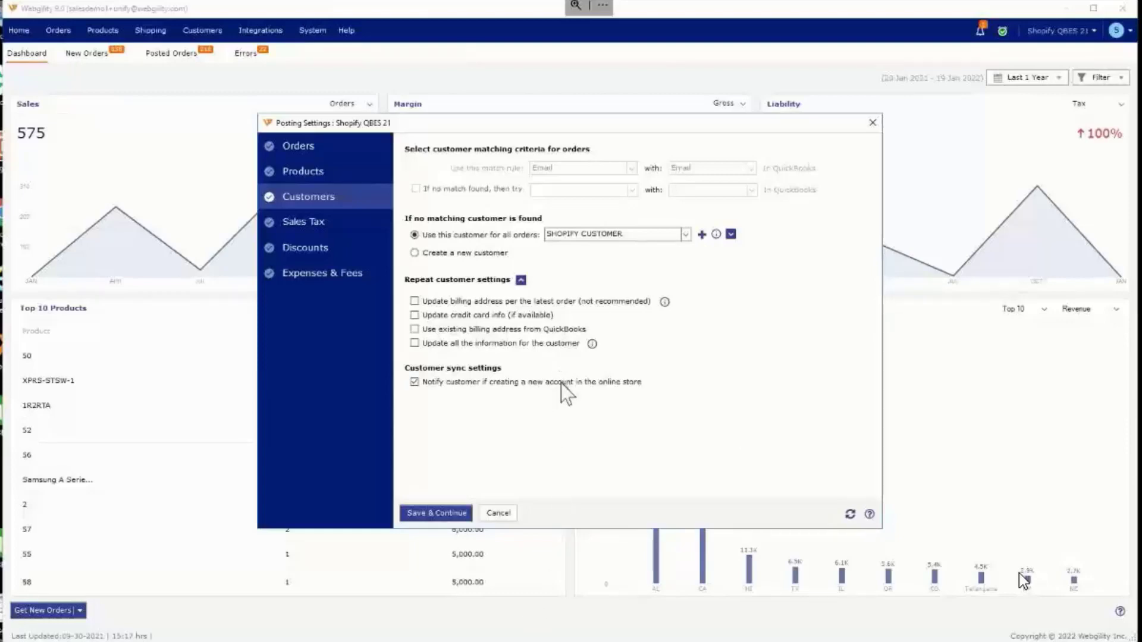
Step: Record the online store's sales tax as a QuickBooks line item with different taxes by state, and review the tax location mappings
click(299, 229)
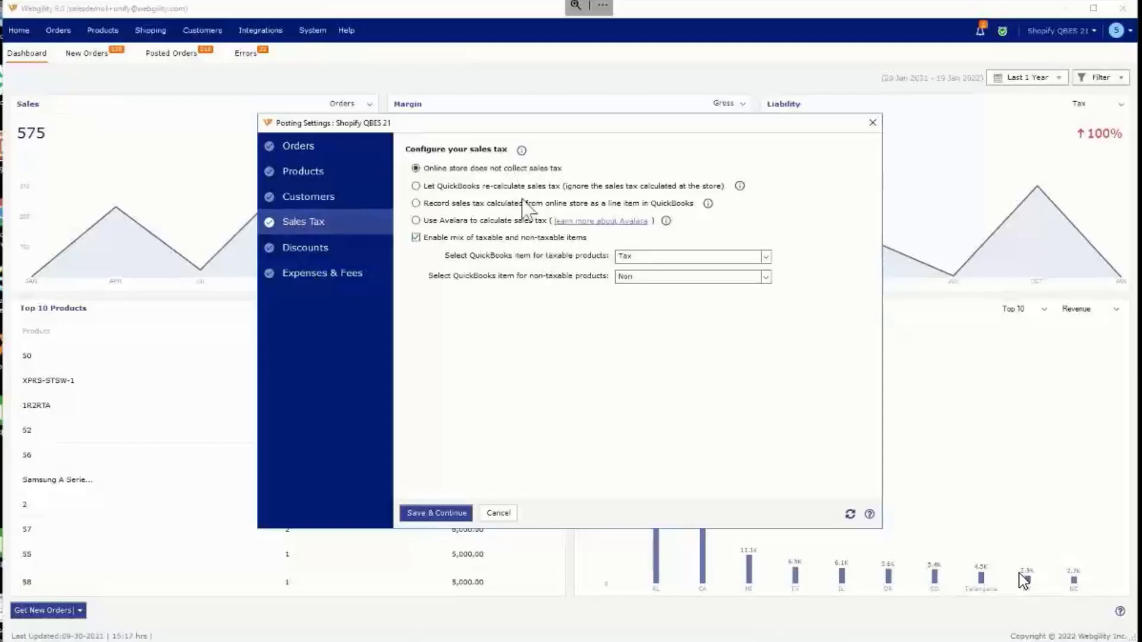
click(459, 204)
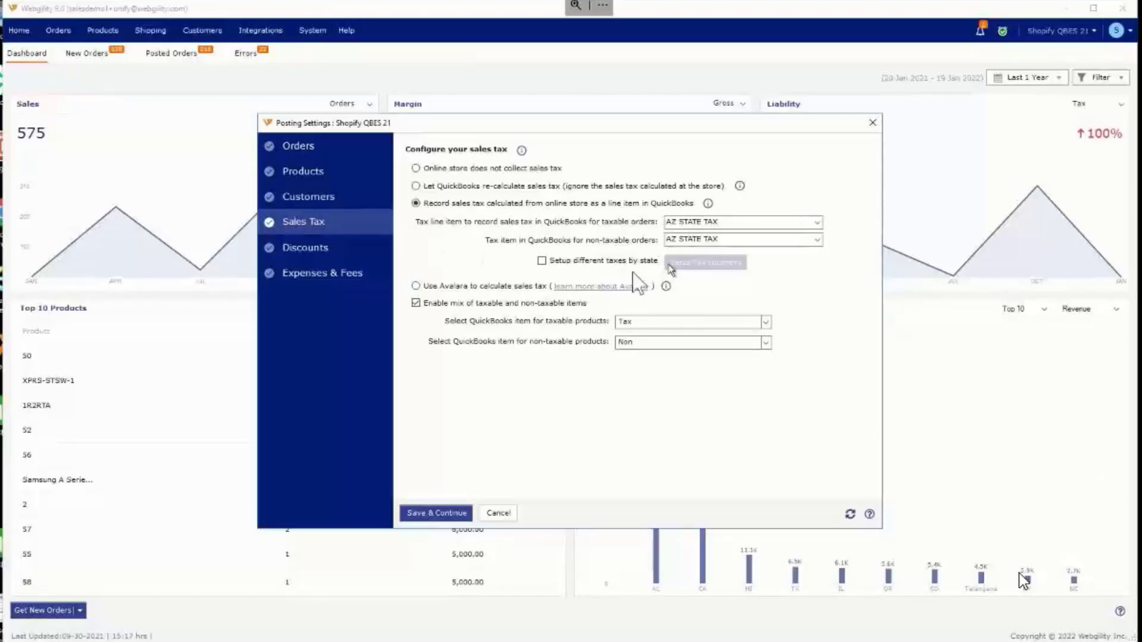
click(541, 261)
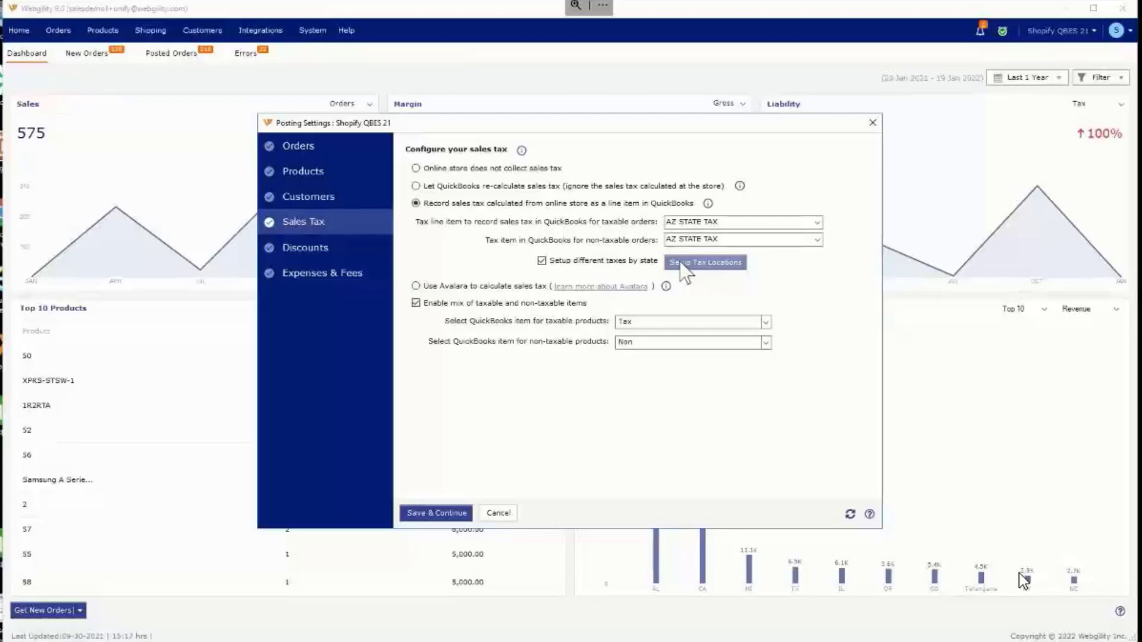
click(681, 266)
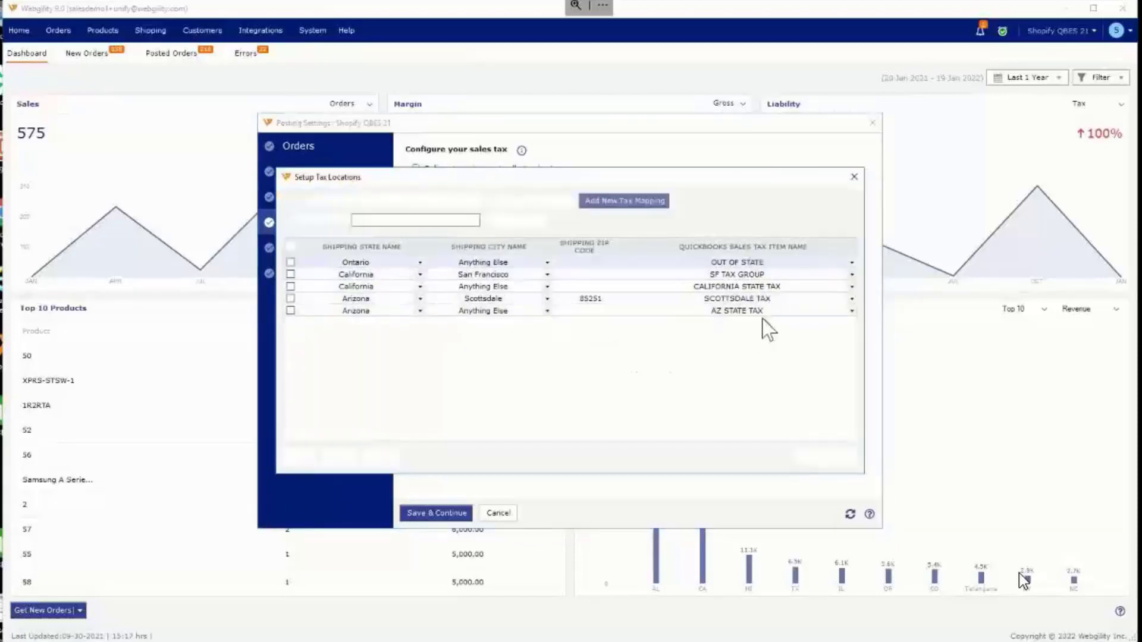
click(854, 176)
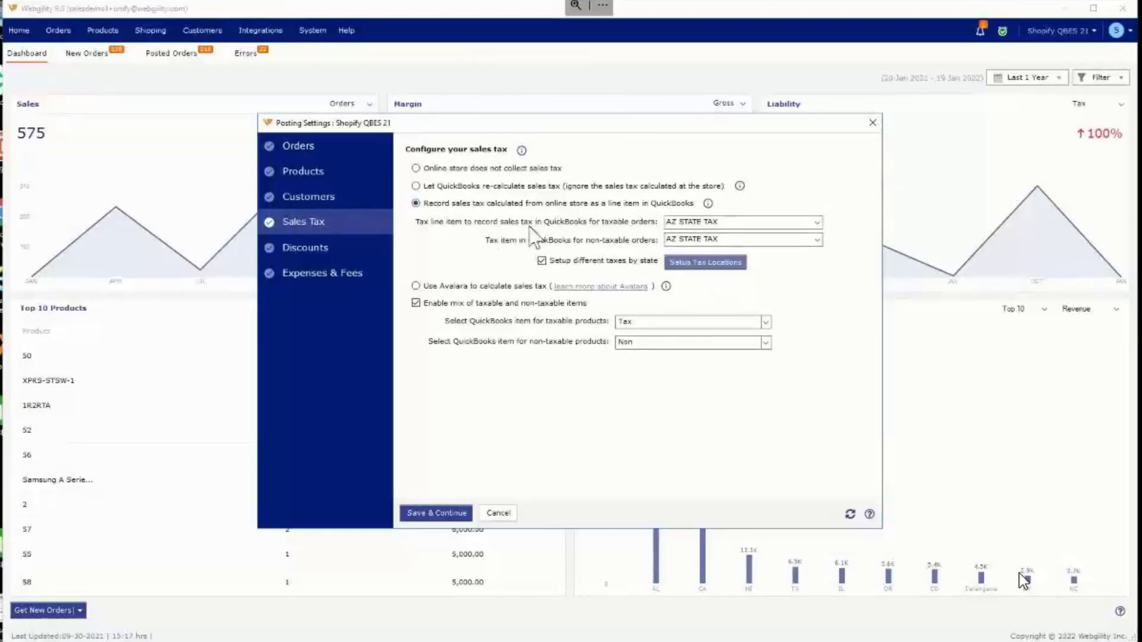
Step: Review the discount and coupon posting settings, including the choice of QuickBooks item for discounts
click(295, 246)
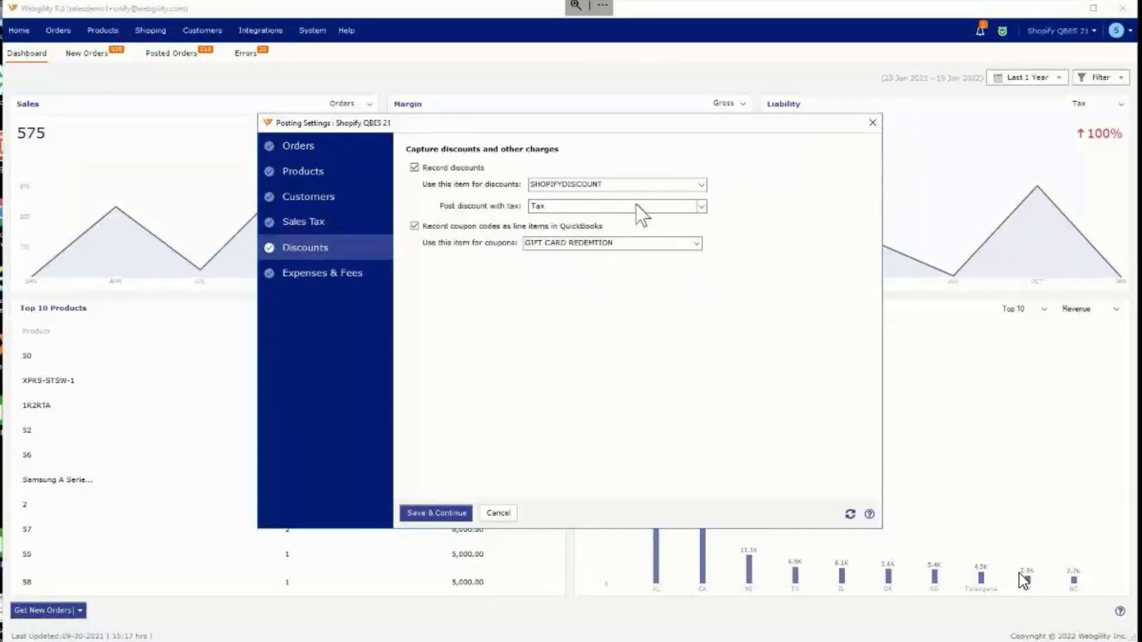
click(707, 186)
click(707, 186)
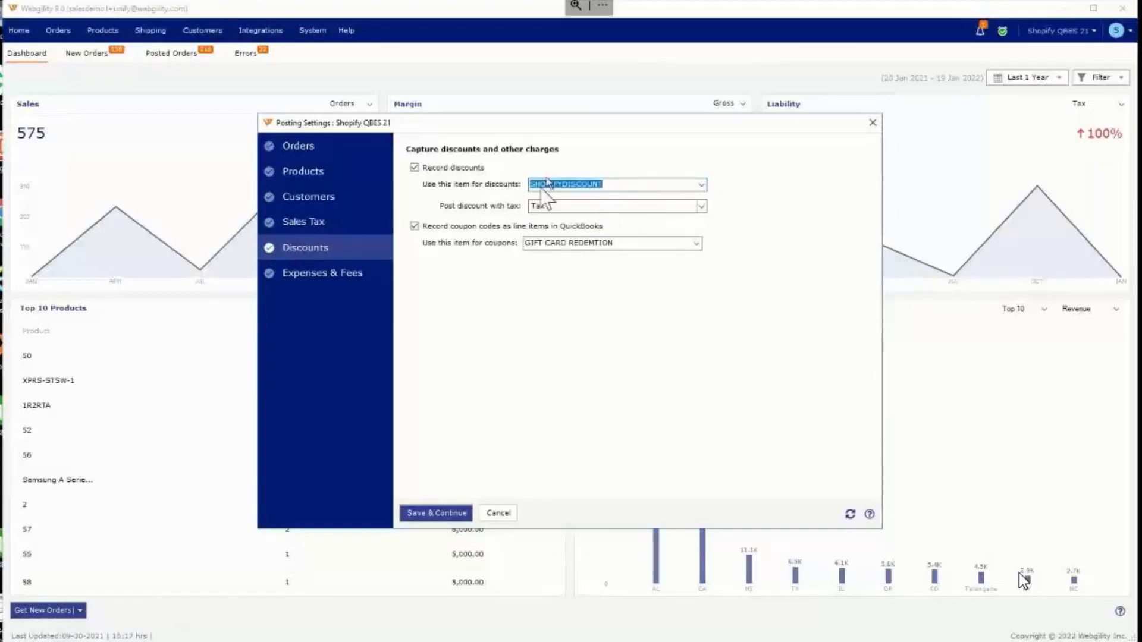
Step: Review the shipping cost options under expenses and fees, and turn on refunding of recorded payment fees
click(360, 274)
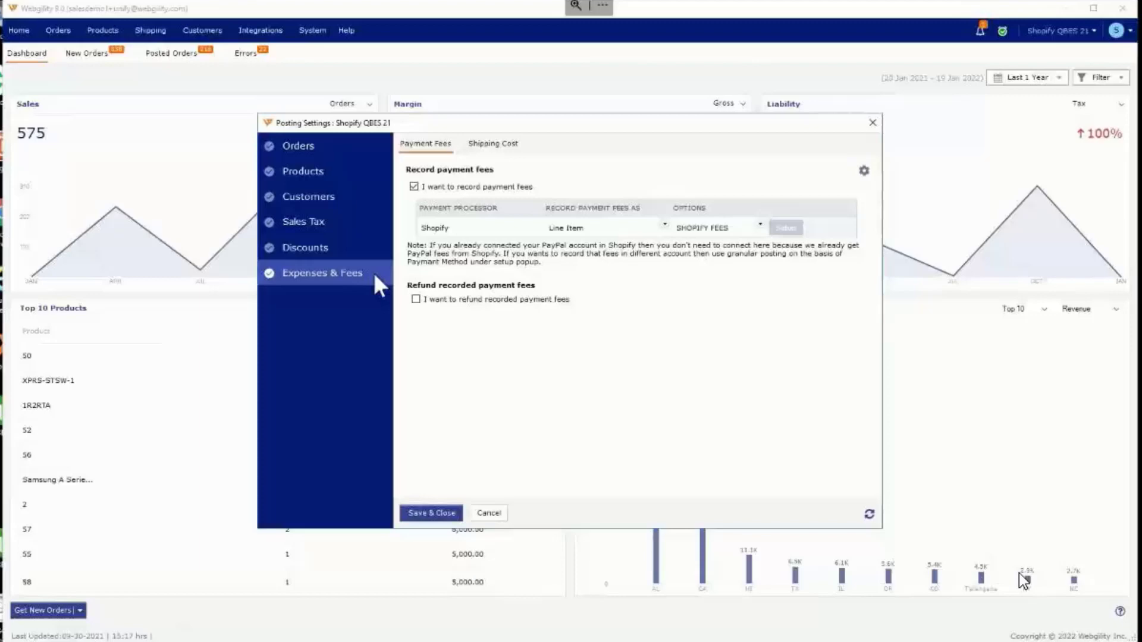
click(490, 147)
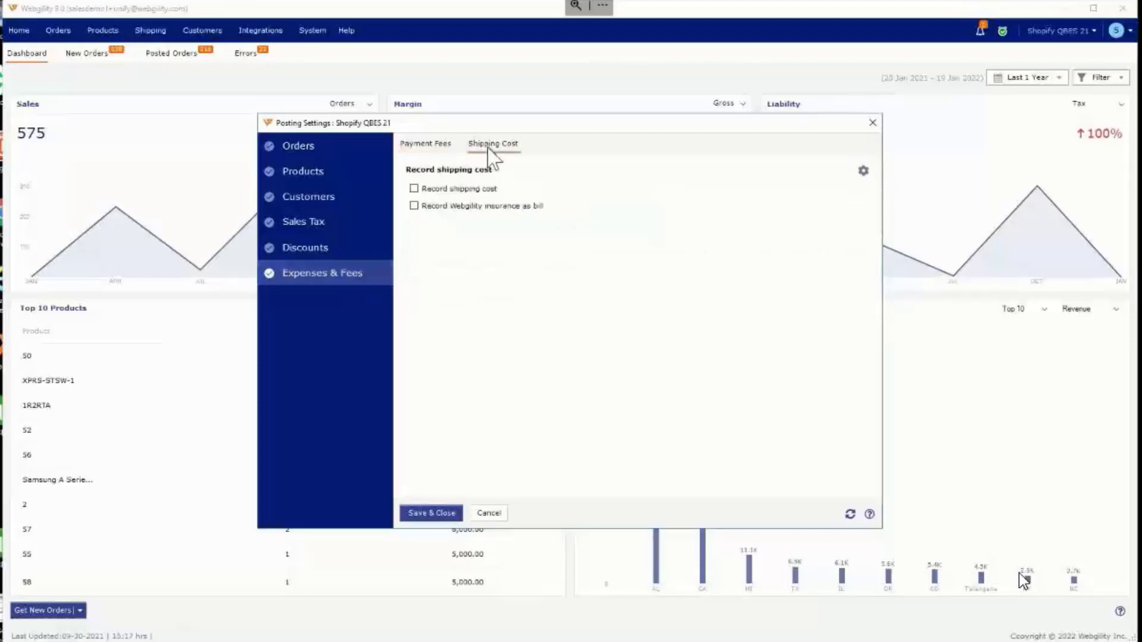
click(433, 149)
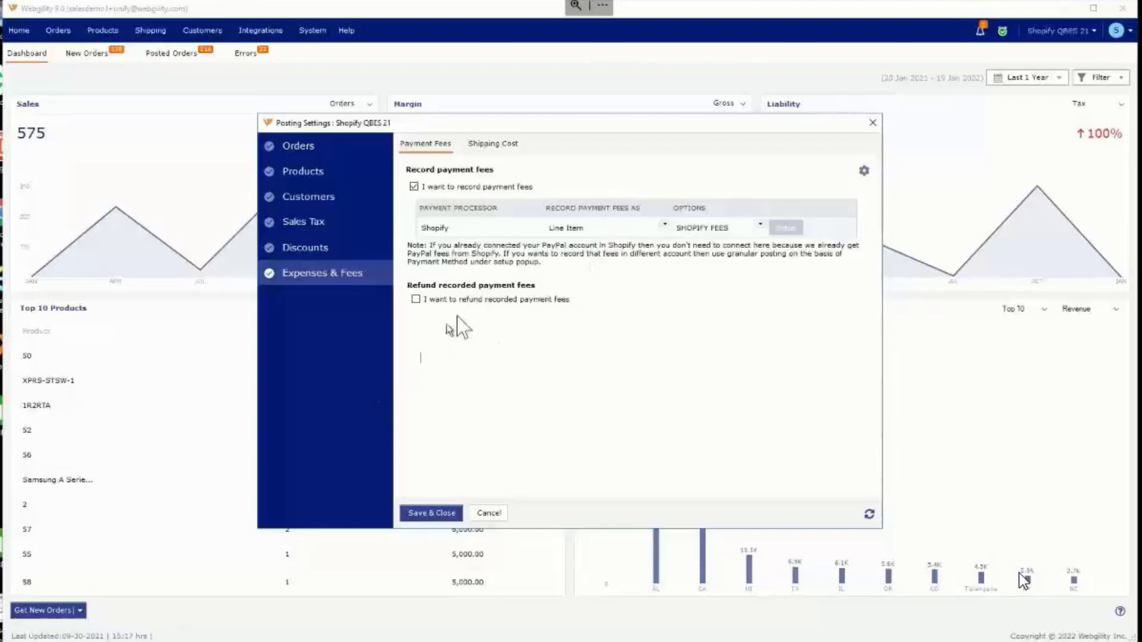
click(464, 300)
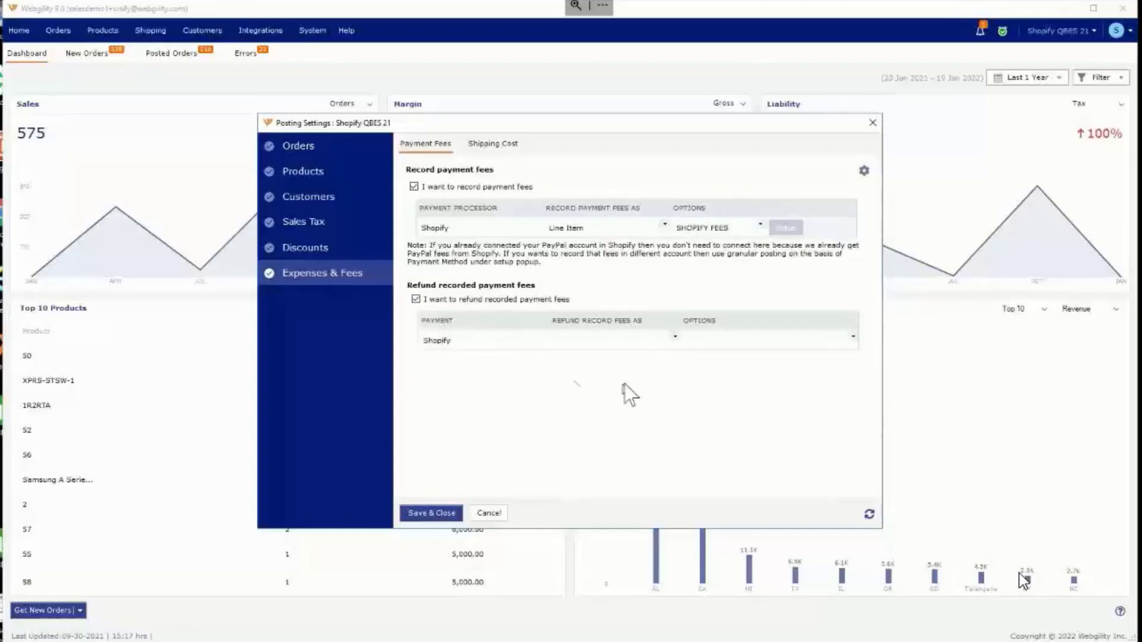